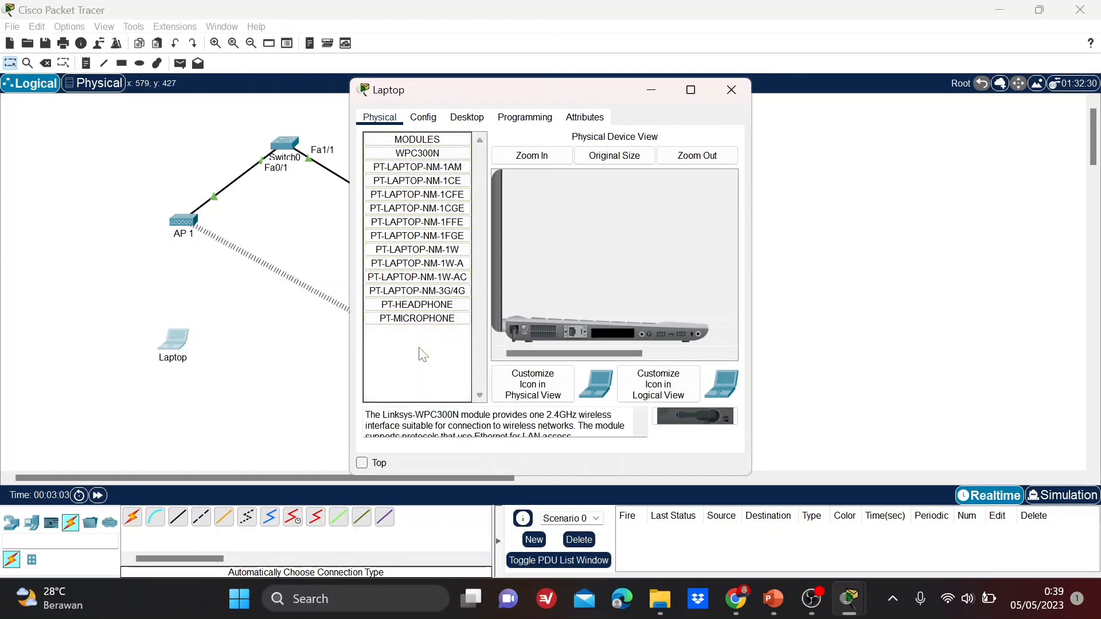
Install the WPC300N wireless module in the Laptop and close its device window.
click(418, 153)
drag(418, 154, 624, 338)
click(735, 87)
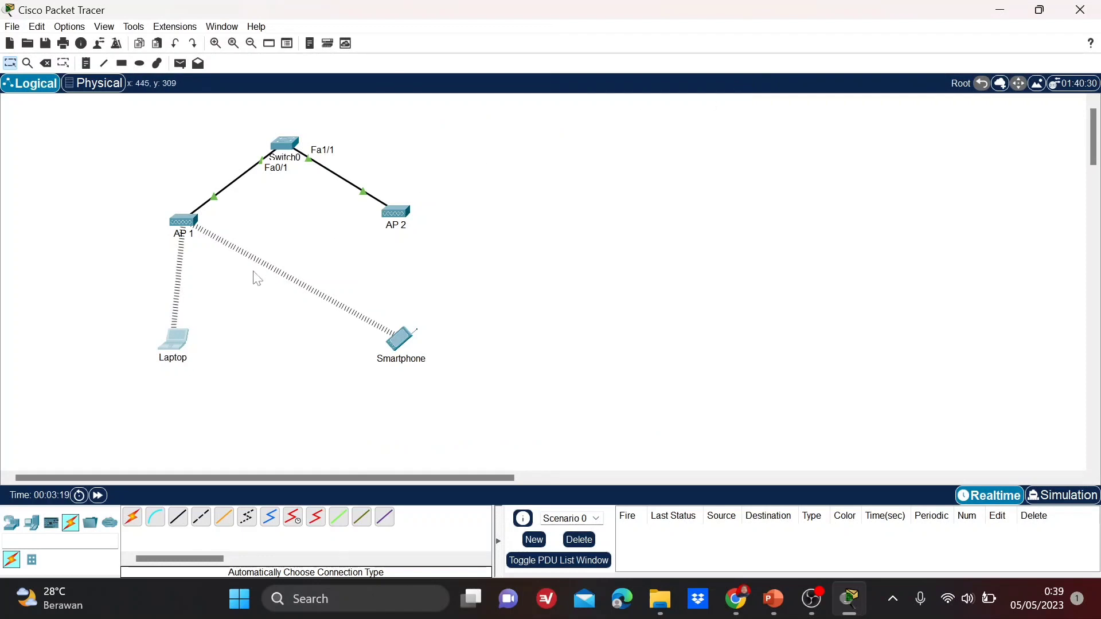
click(188, 224)
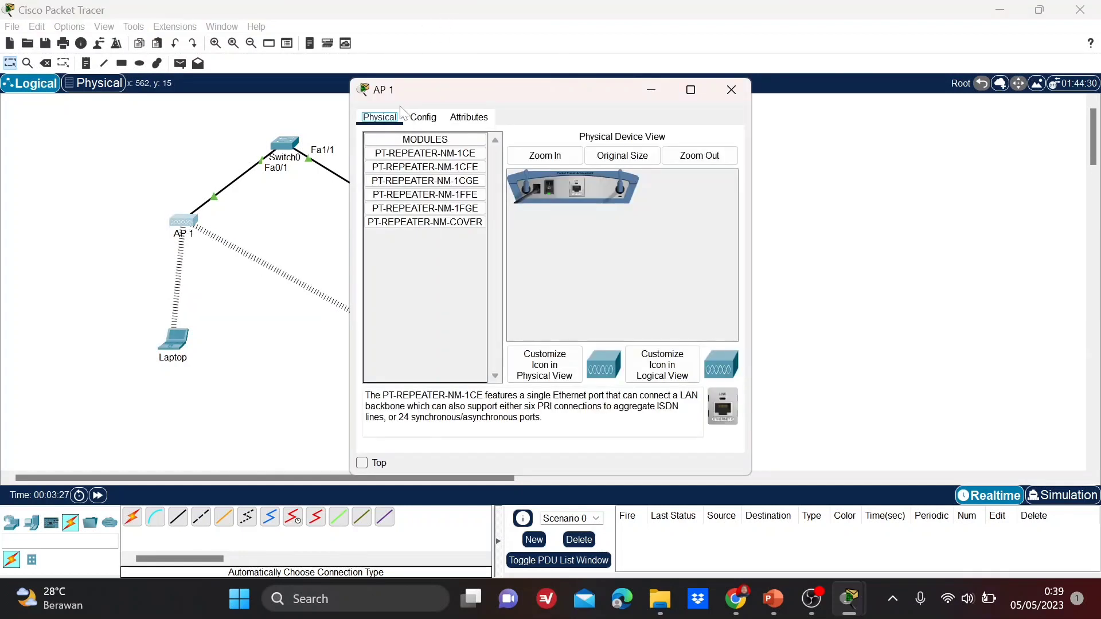
Set AP 1's Port 1 SSID to 'AP 1' on wireless channel 1.
click(424, 117)
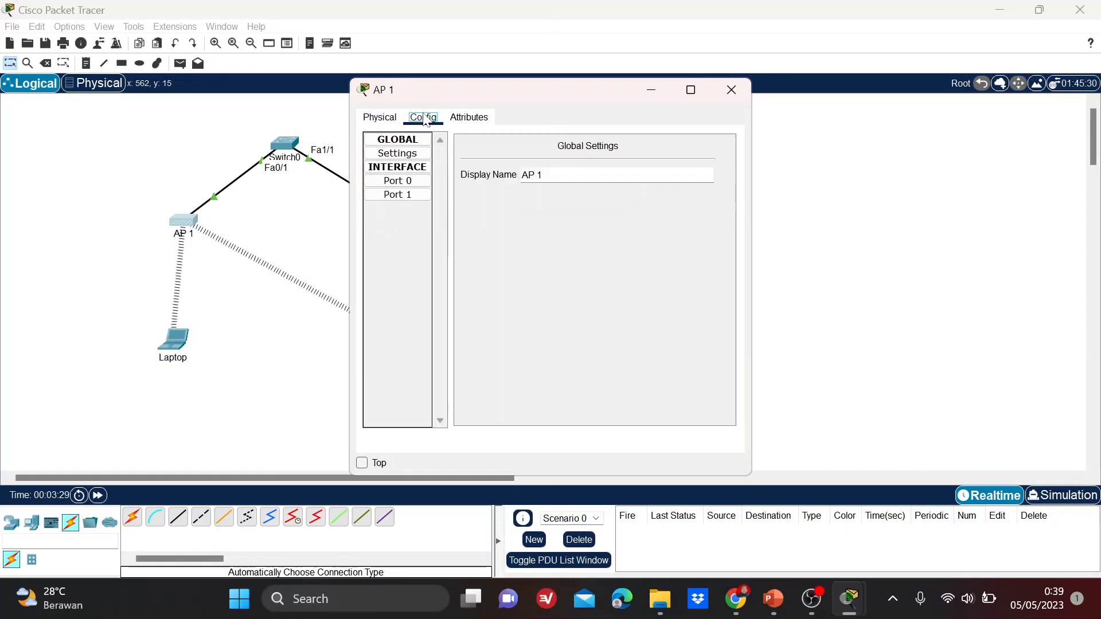
click(424, 198)
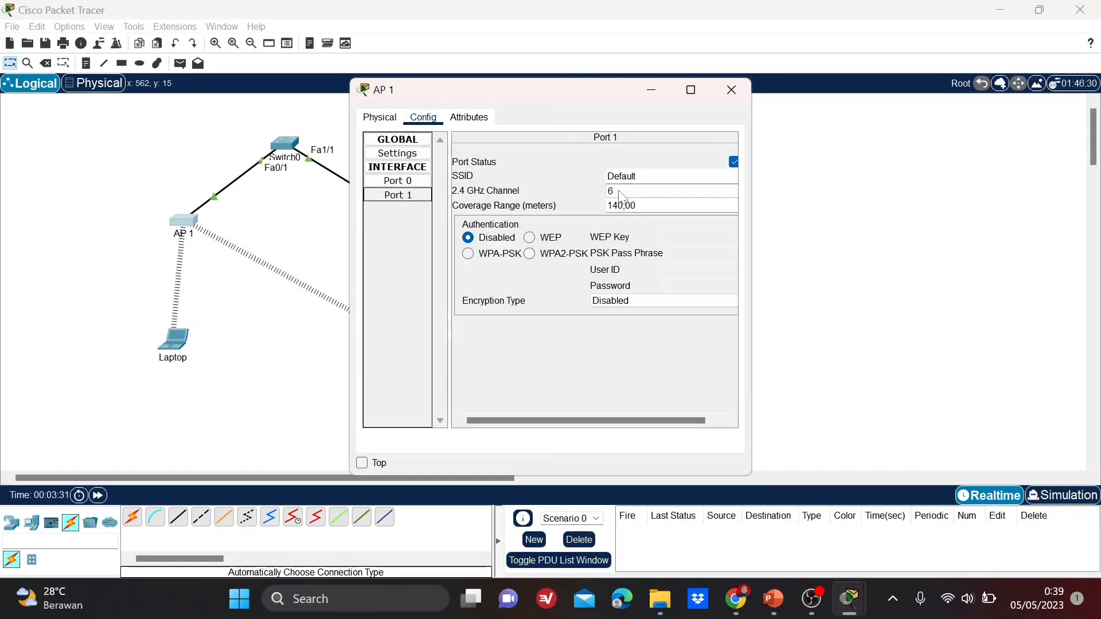
click(636, 176)
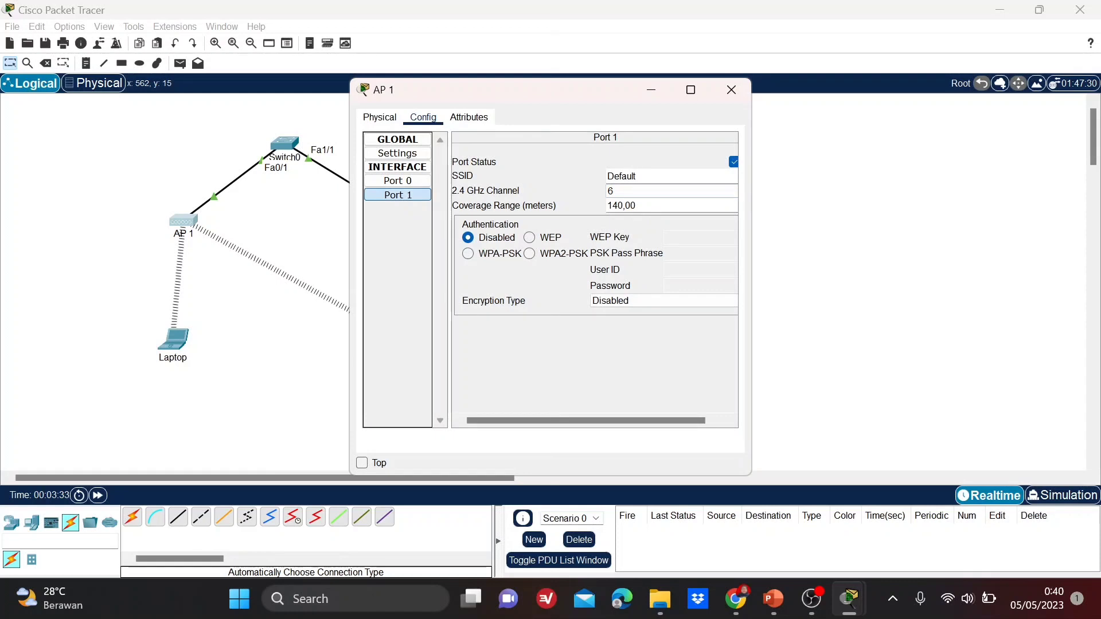
key(BackSpace)
key(BackSpace)
key(BackSpace)
key(BackSpace)
key(BackSpace)
key(BackSpace)
text(AP 1)
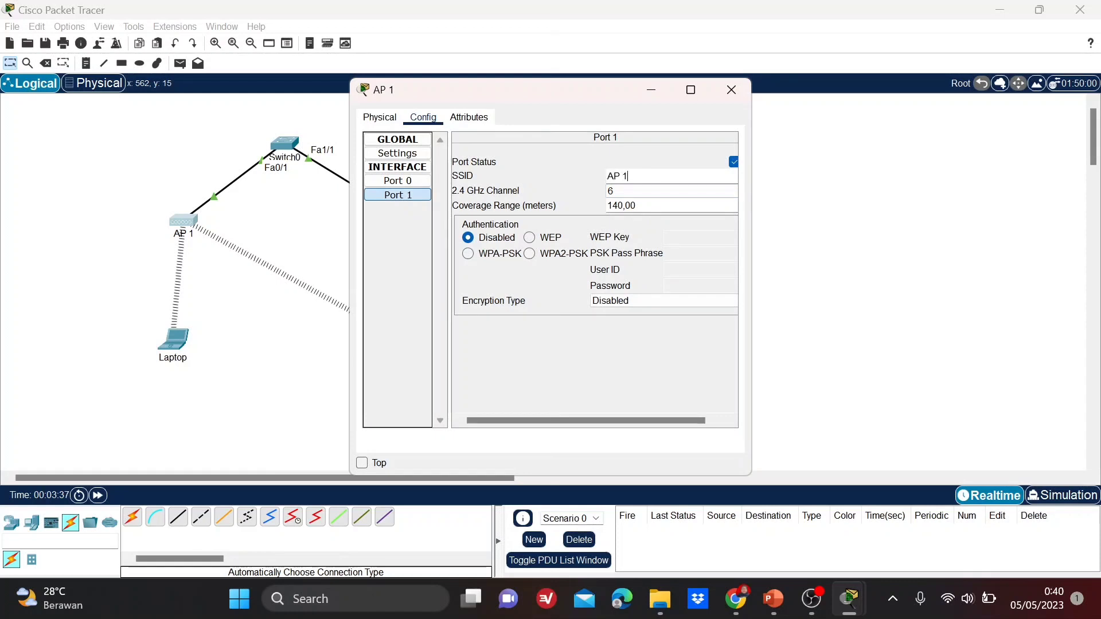
click(646, 193)
click(646, 192)
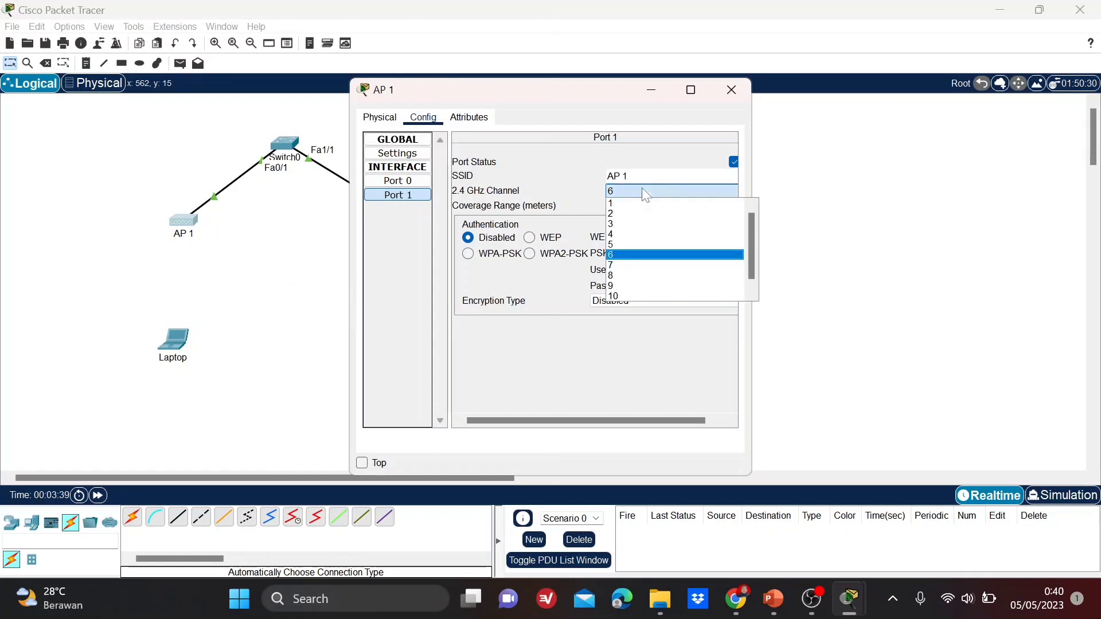
click(616, 204)
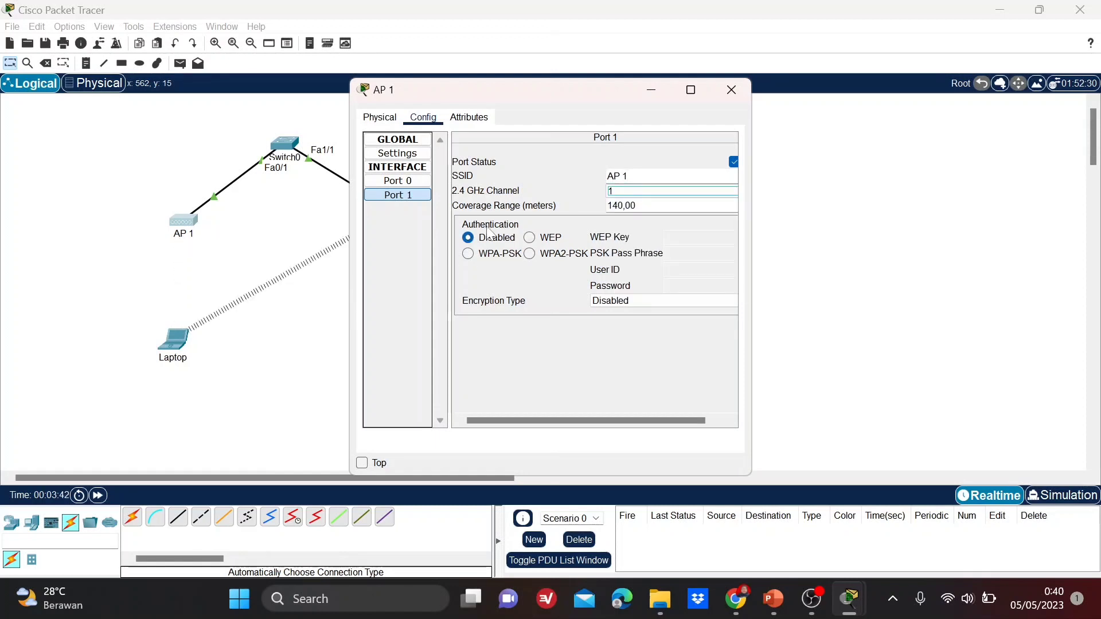
Secure AP 1 with WPA2-PSK and a pass phrase, then close its window.
click(529, 254)
click(688, 254)
text(1)
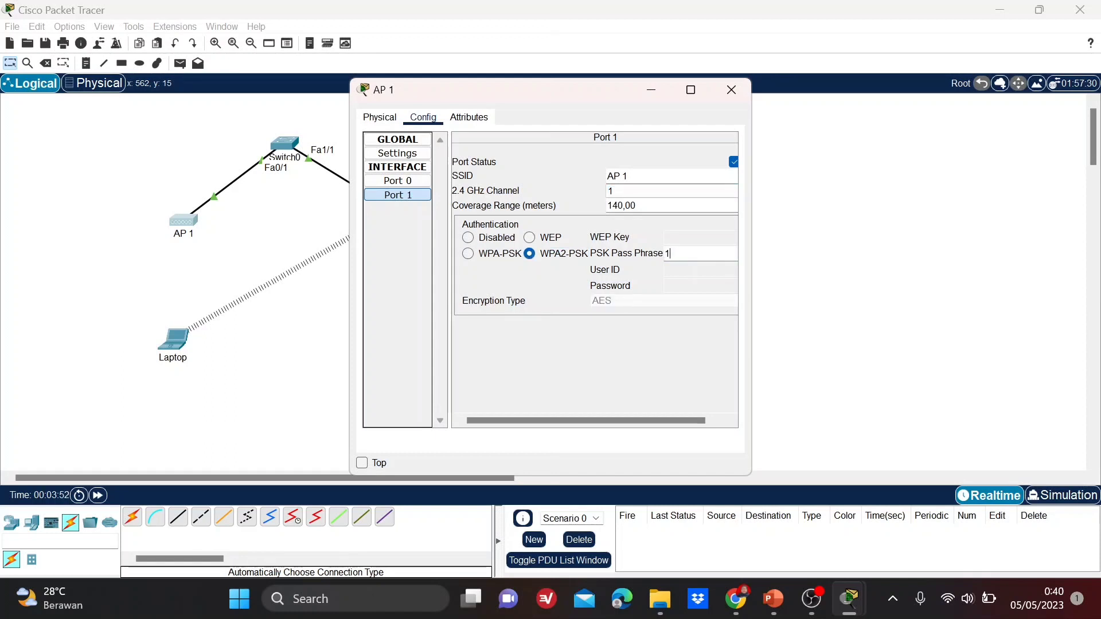
text(2345678)
click(739, 101)
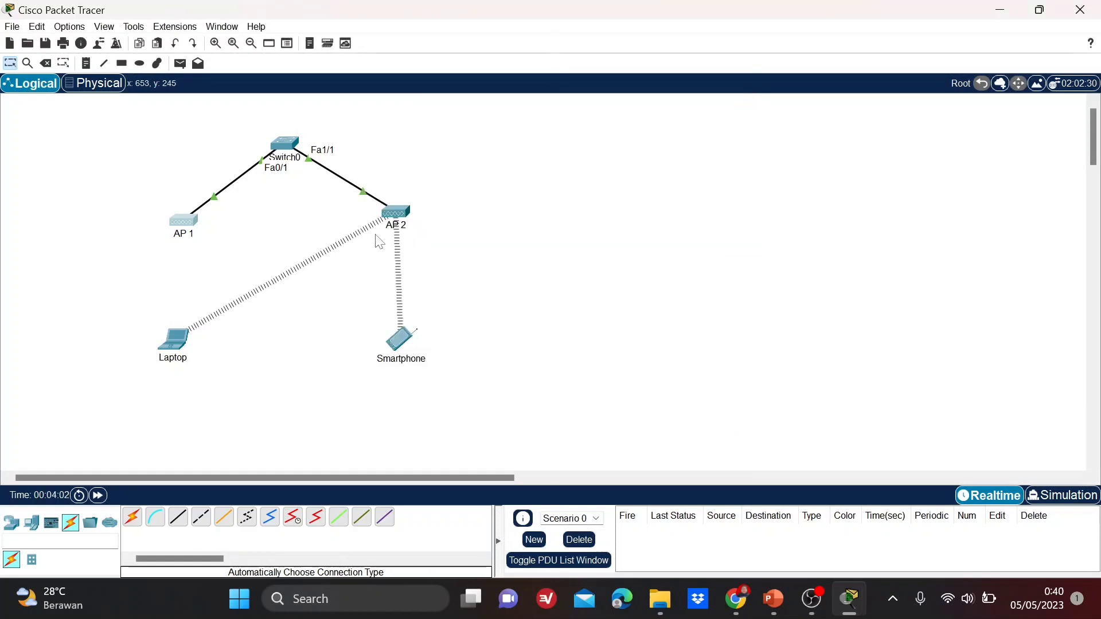
Change AP 2's Port 1 SSID to 'AP 2' and close its settings window.
click(398, 223)
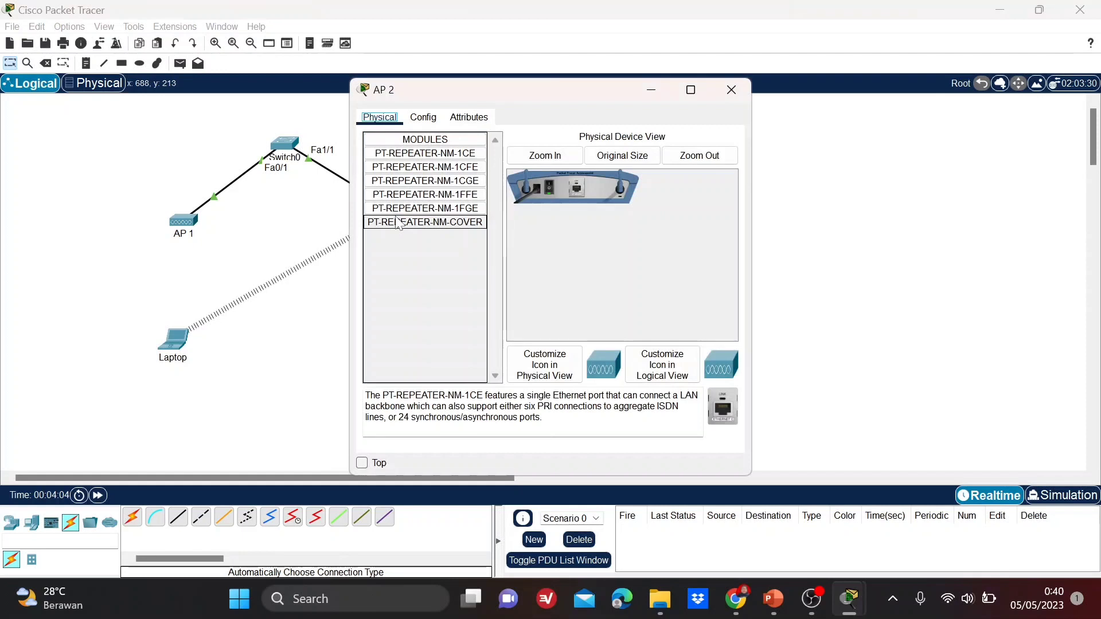
click(424, 118)
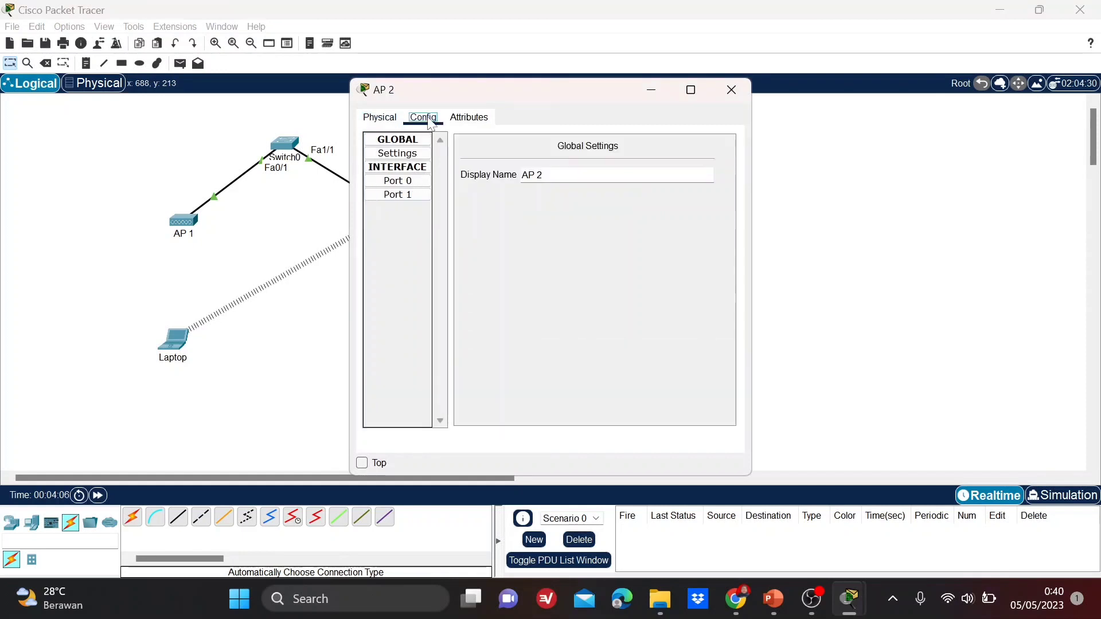
click(417, 198)
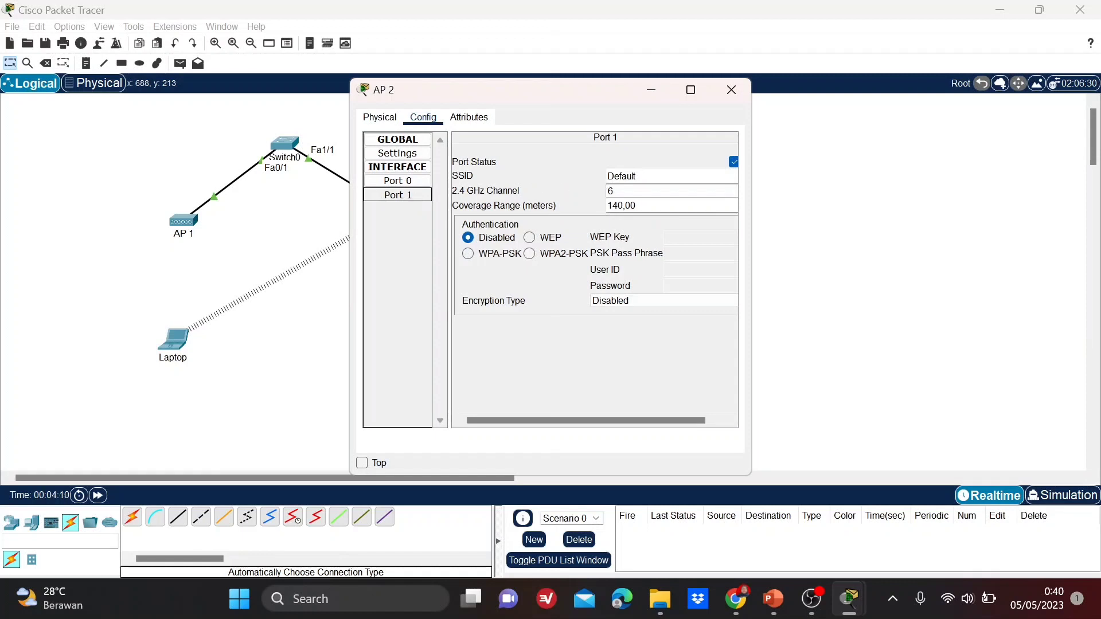
key(BackSpace)
key(BackSpace)
key(BackSpace)
key(BackSpace)
key(BackSpace)
key(BackSpace)
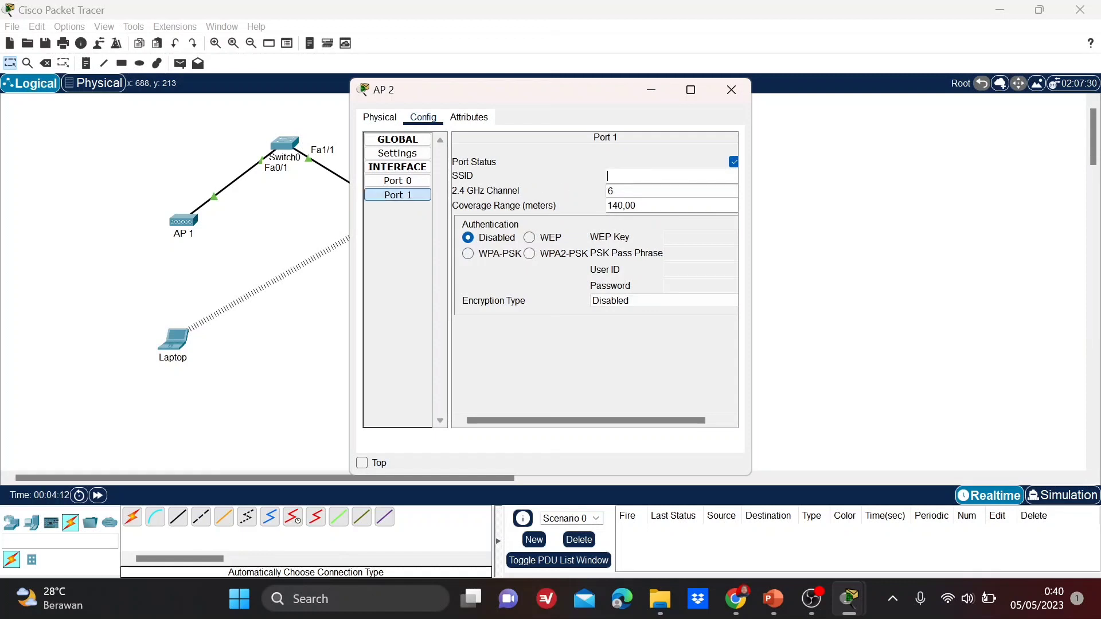
text(AP 2)
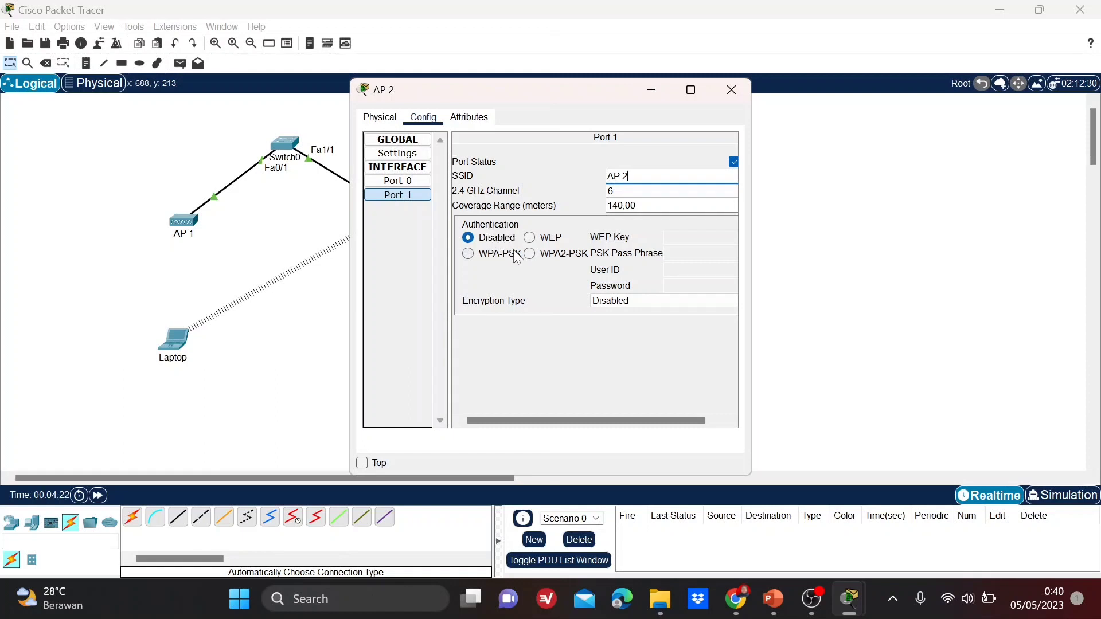
click(731, 90)
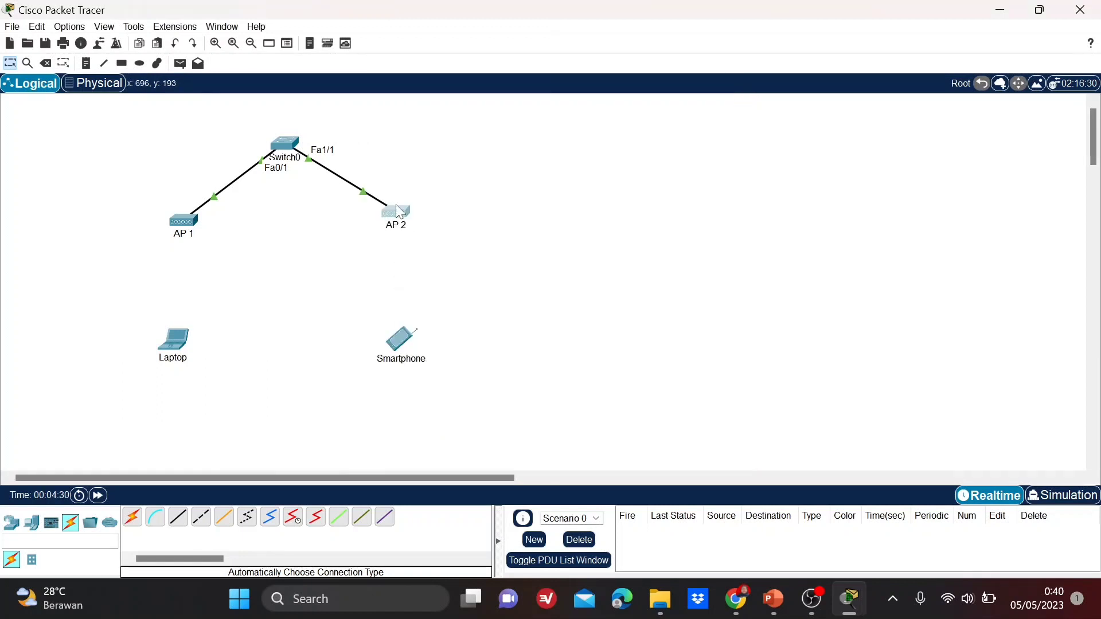
Connect the Laptop's Wireless0 to SSID 'AP 1' using WPA2-PSK and the pass phrase.
drag(396, 209, 391, 213)
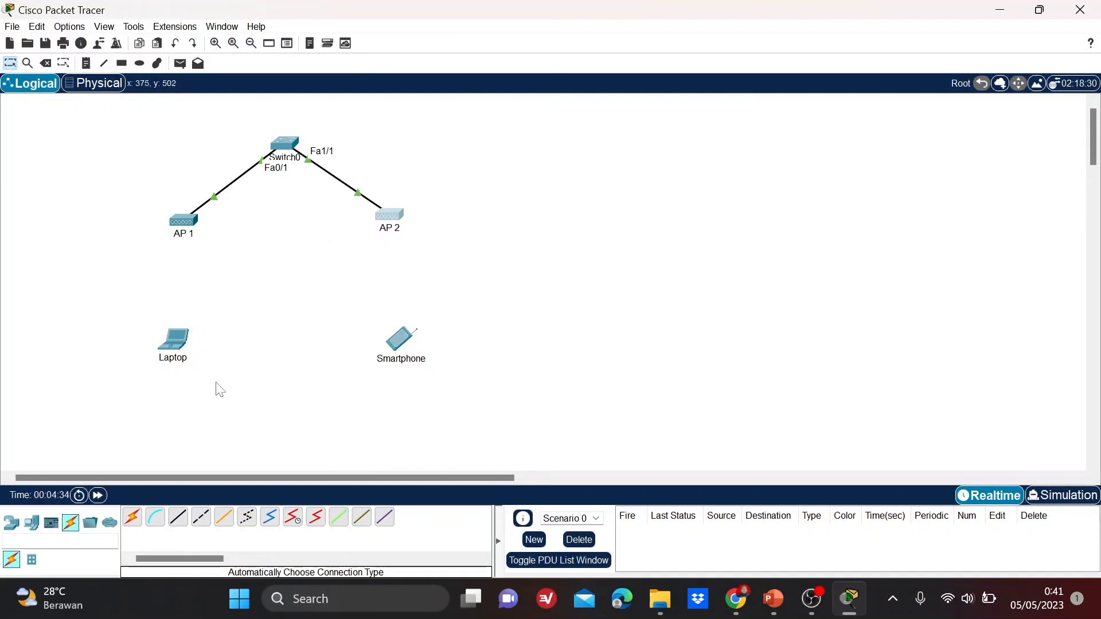
click(179, 356)
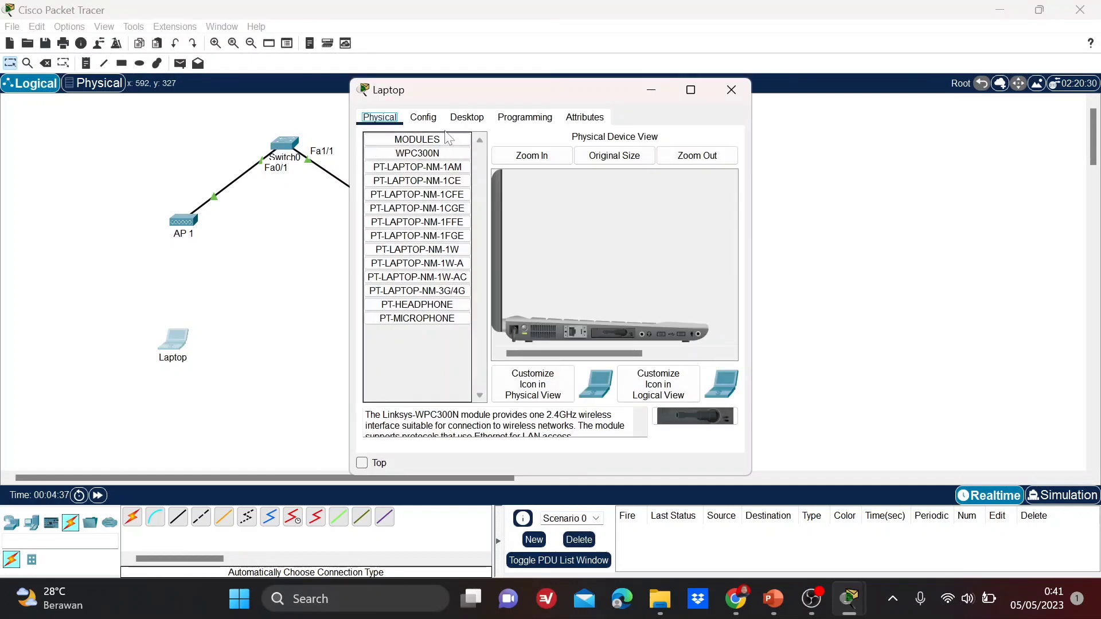
click(431, 119)
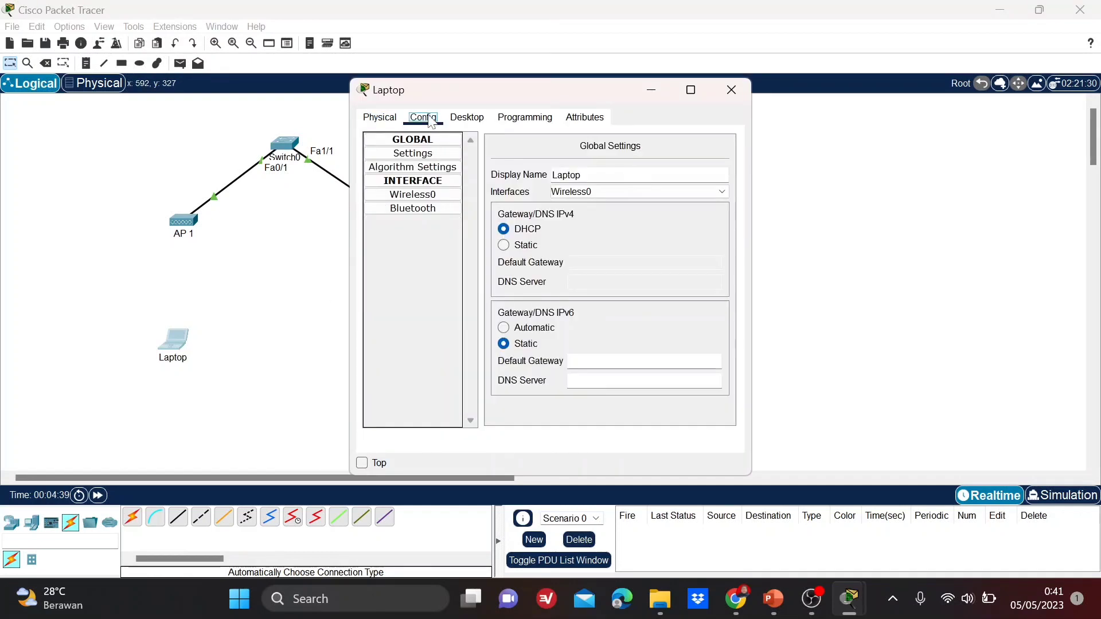
click(446, 200)
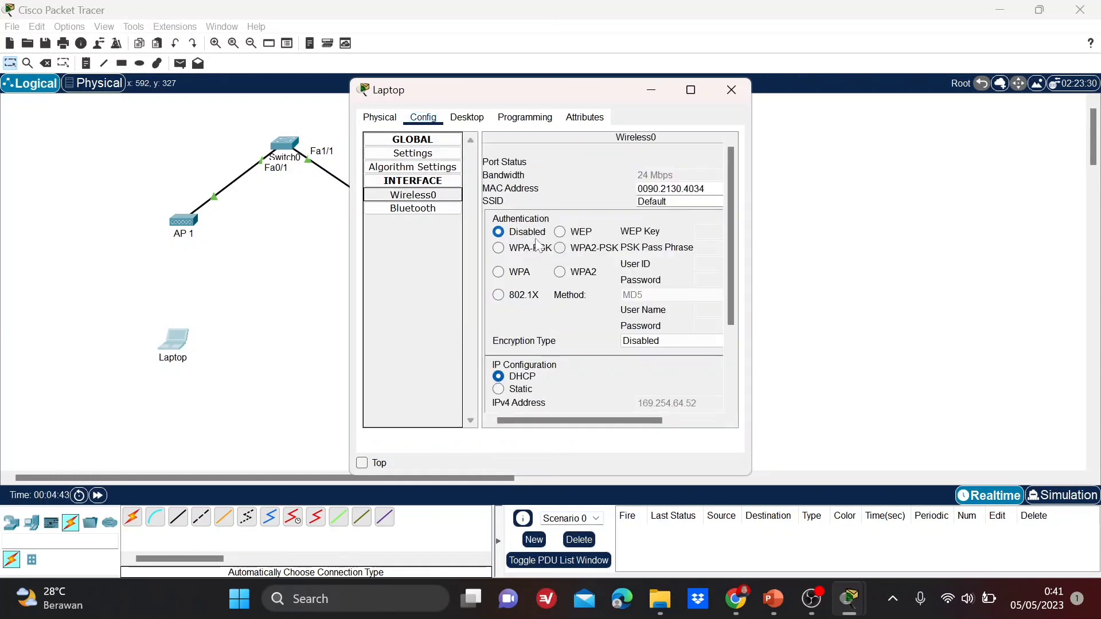
click(672, 202)
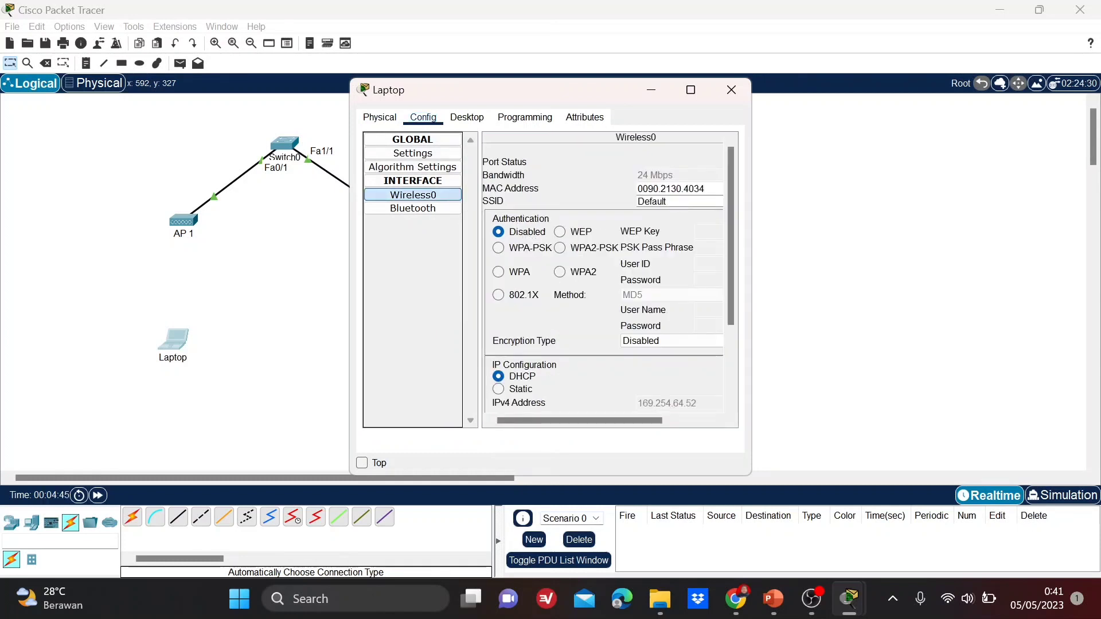
key(BackSpace)
key(BackSpace)
key(BackSpace)
key(BackSpace)
key(BackSpace)
key(BackSpace)
key(BackSpace)
text(AP 1)
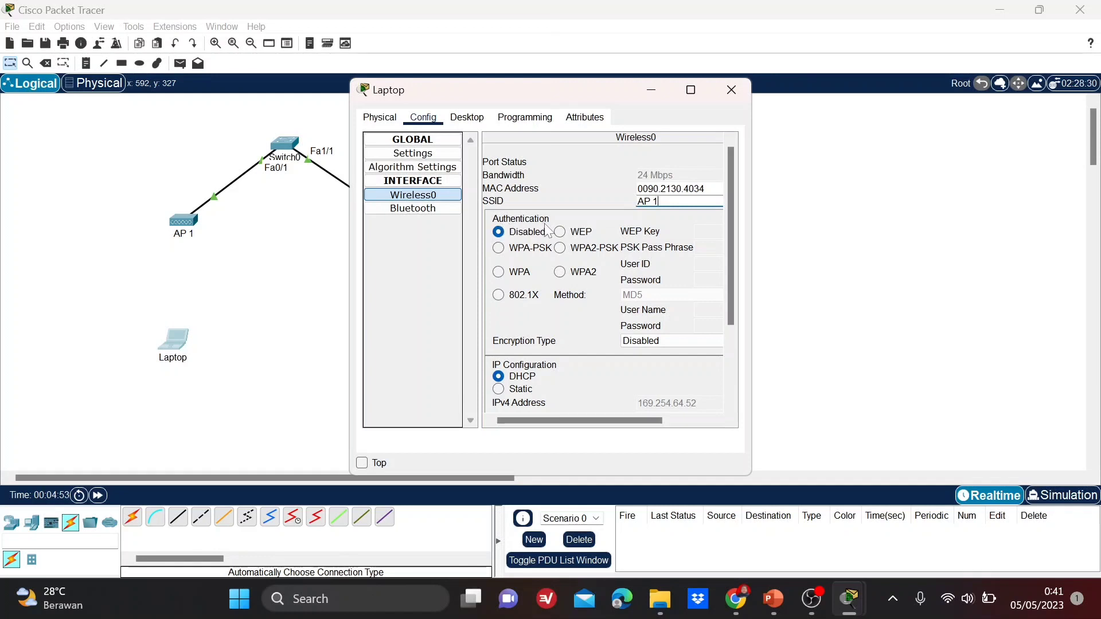
click(561, 249)
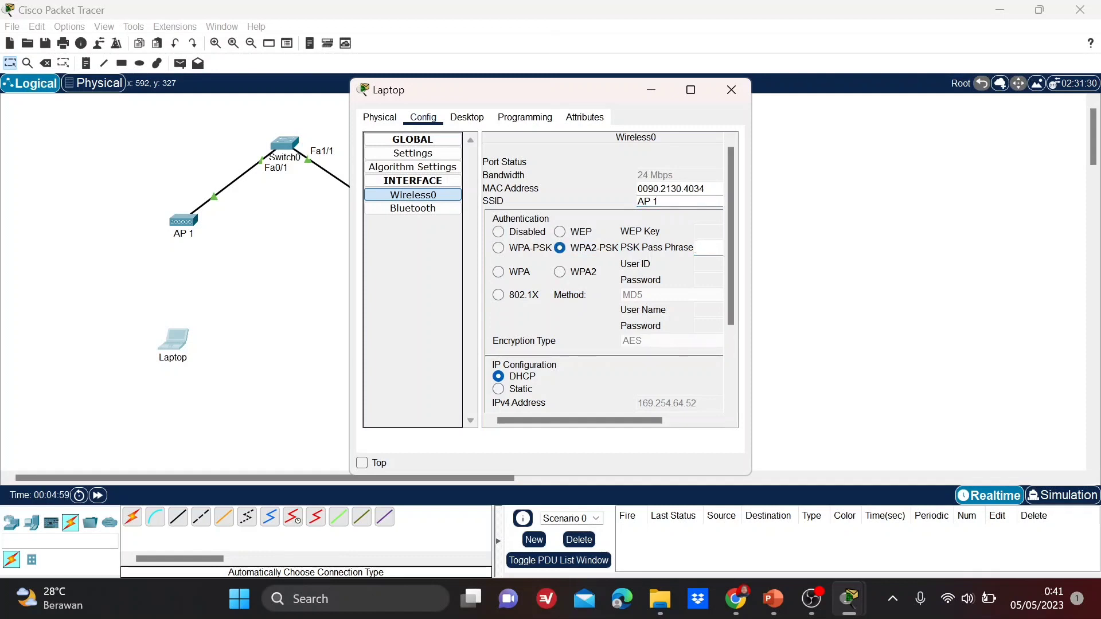
text(12345678)
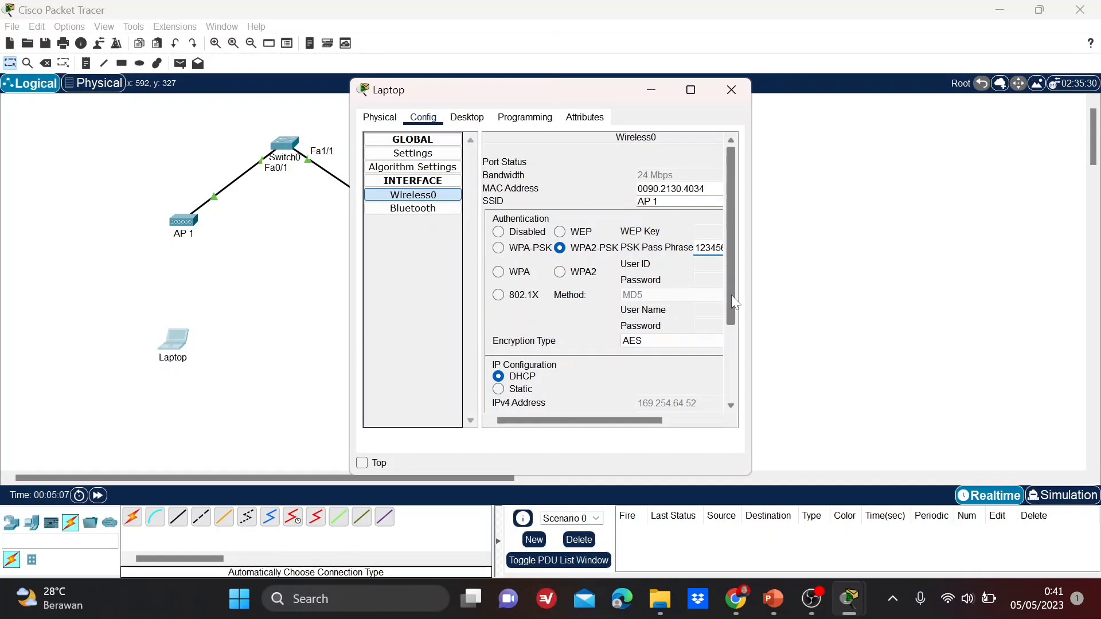
Give the Laptop static IP 192.168.1.129, mask 255.255.255.128, and close its window.
drag(731, 298, 731, 379)
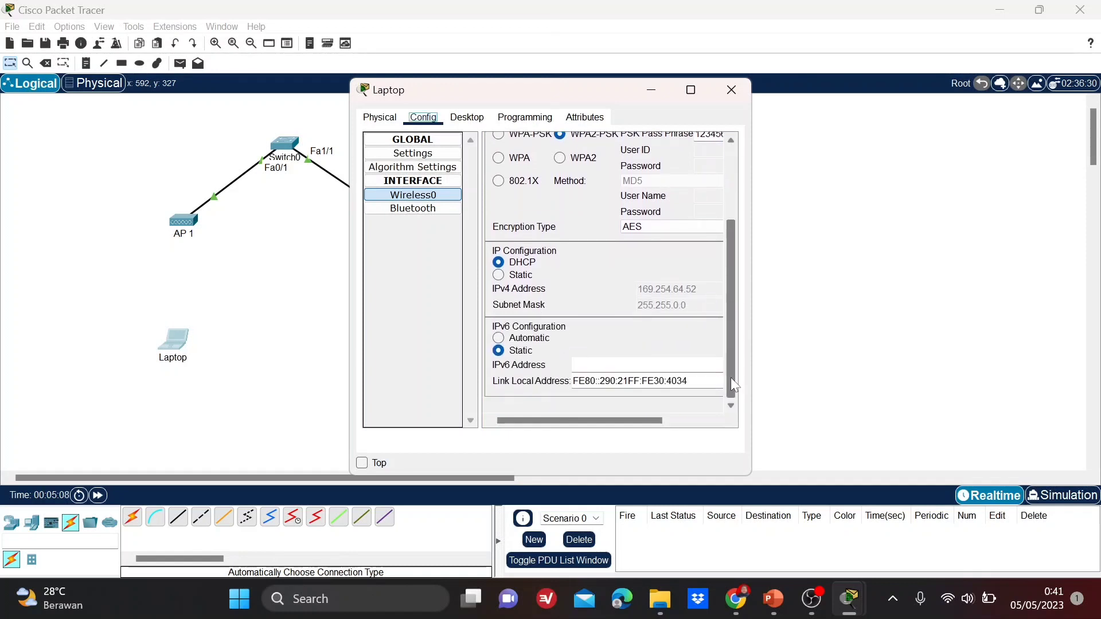
click(501, 277)
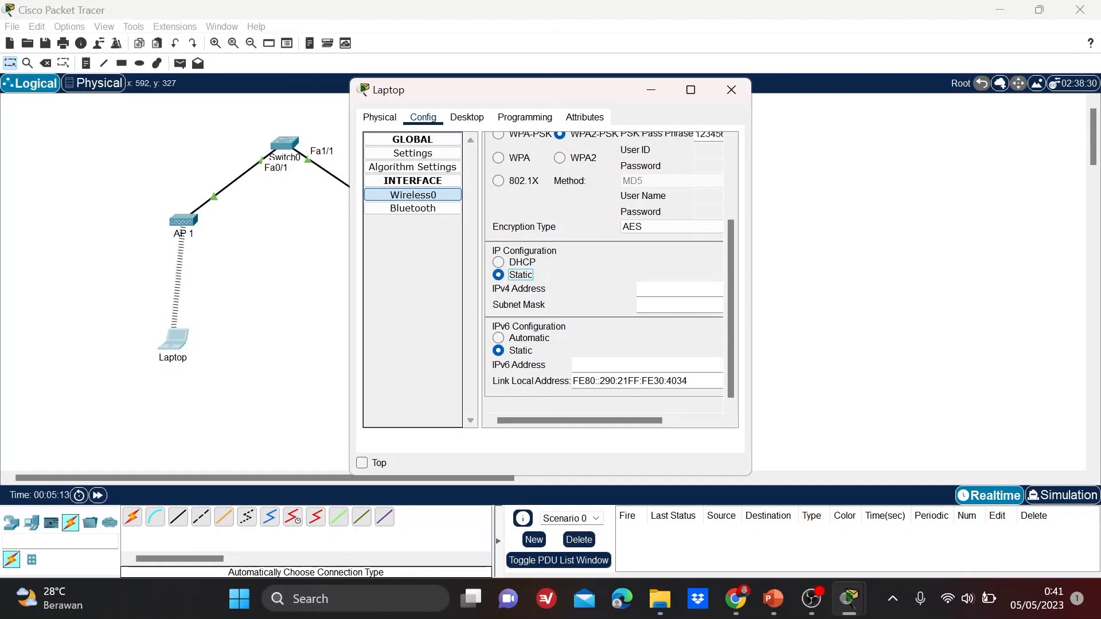
click(665, 289)
text(192.168.1.129)
click(654, 305)
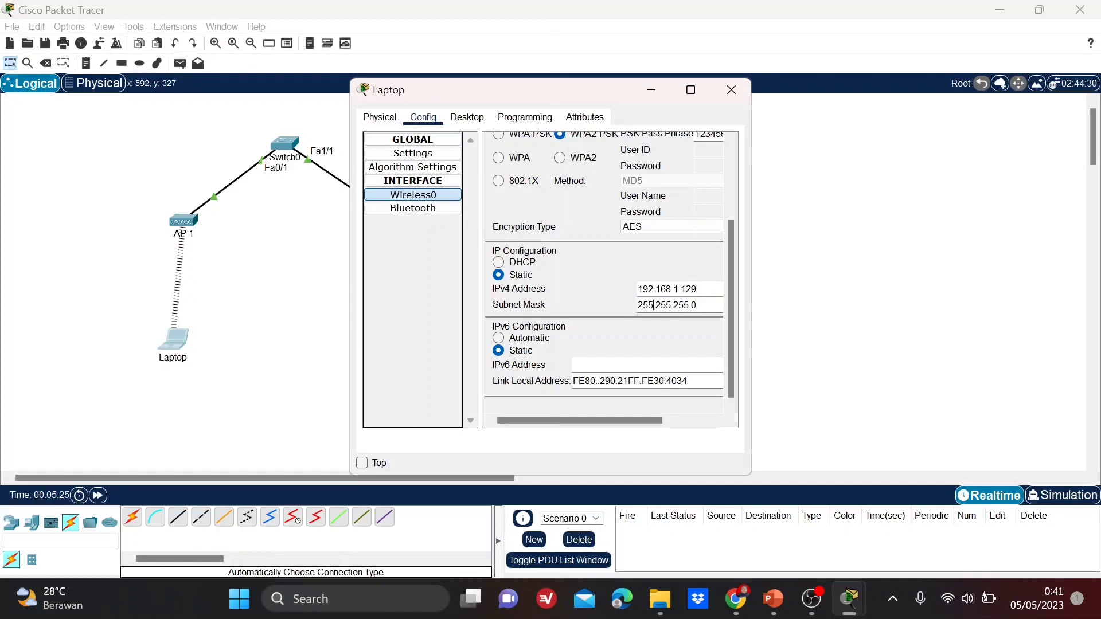
key(BackSpace)
text(128)
click(731, 93)
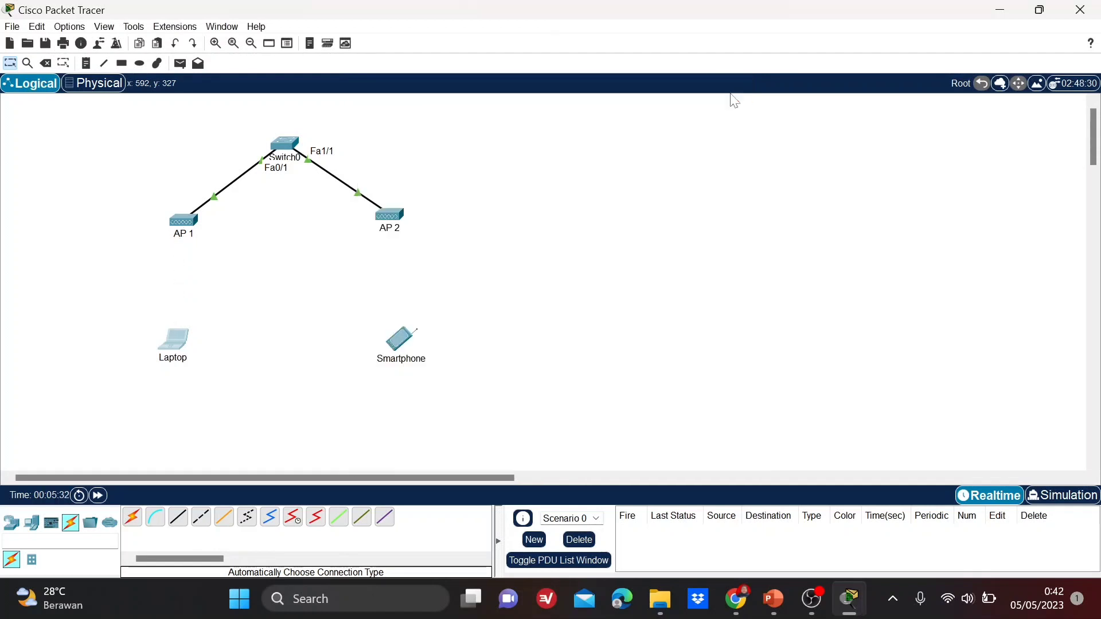
Set the Smartphone's Wireless0 SSID to 'AP 2'.
click(405, 340)
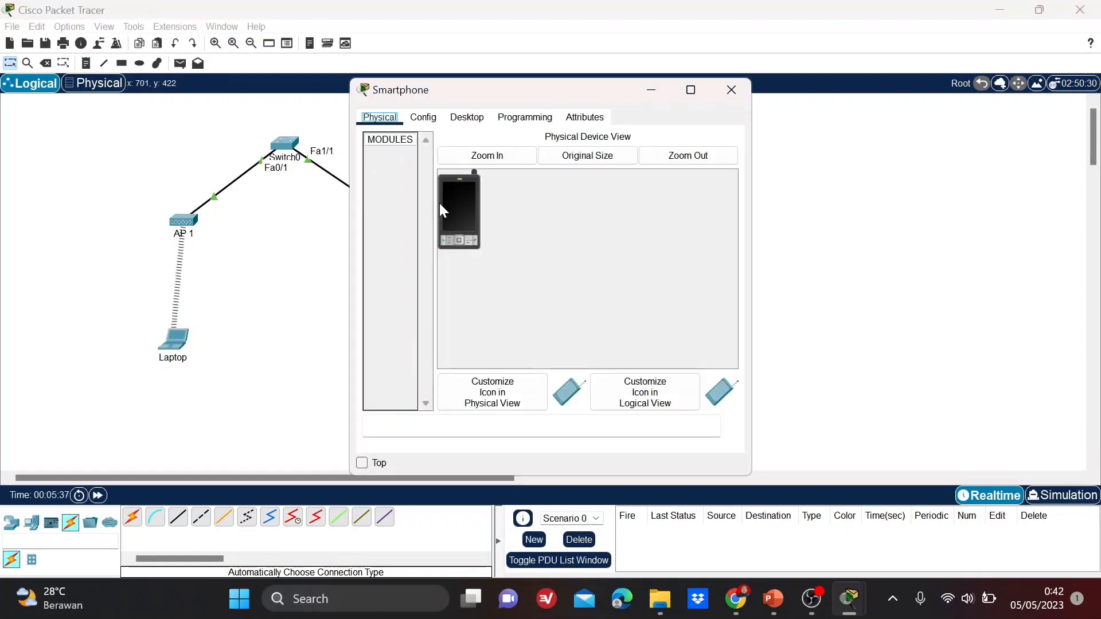
click(430, 121)
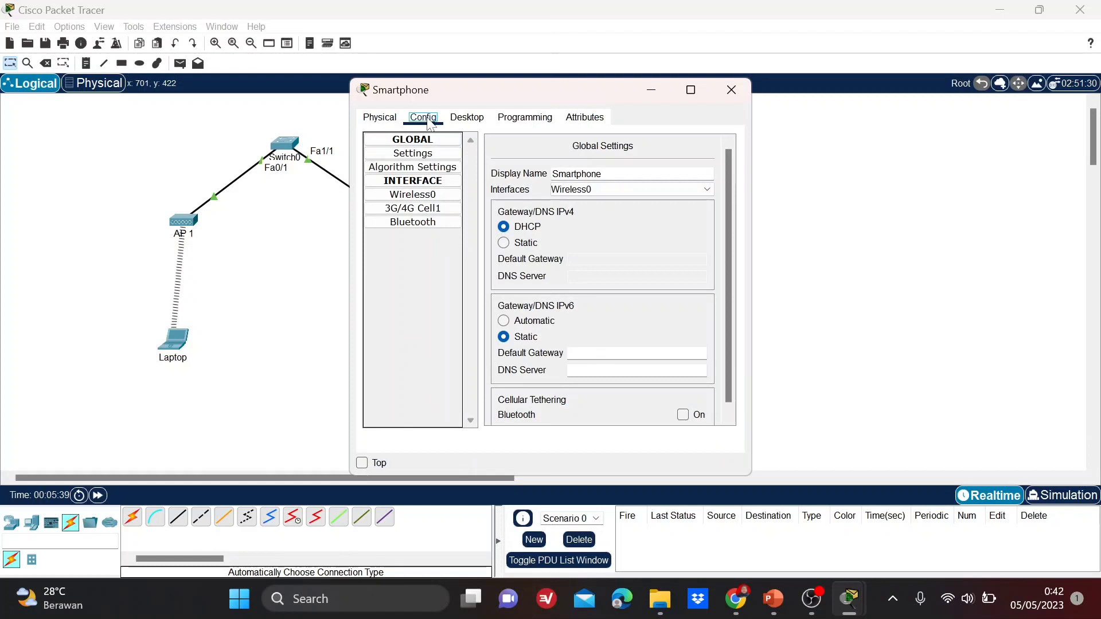
click(429, 198)
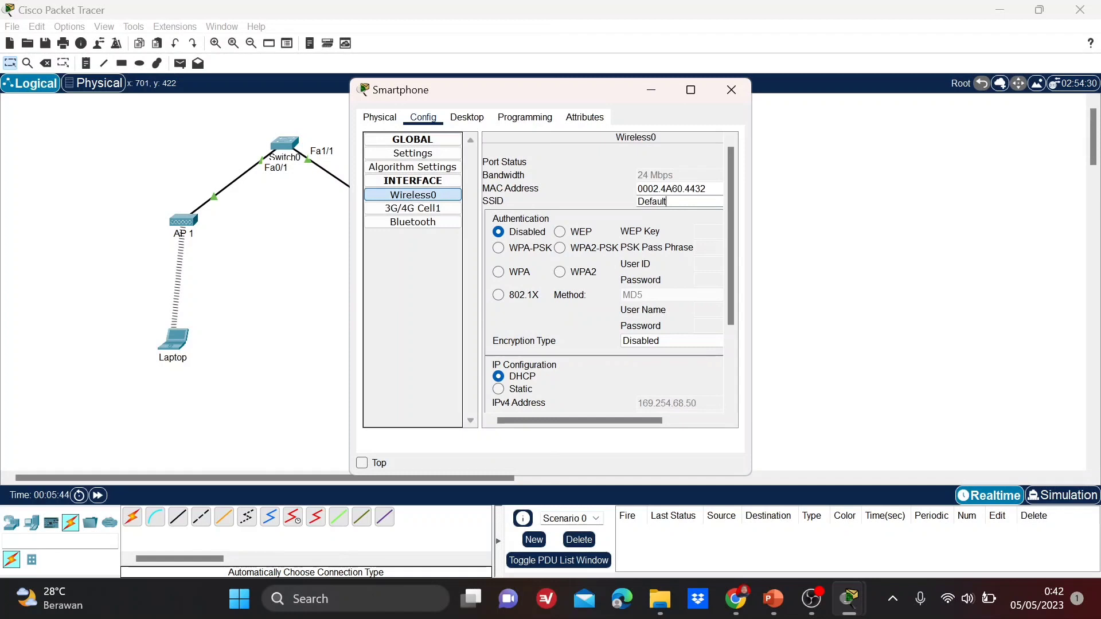
key(BackSpace)
key(BackSpace)
key(BackSpace)
key(BackSpace)
key(BackSpace)
key(BackSpace)
text(AP 2)
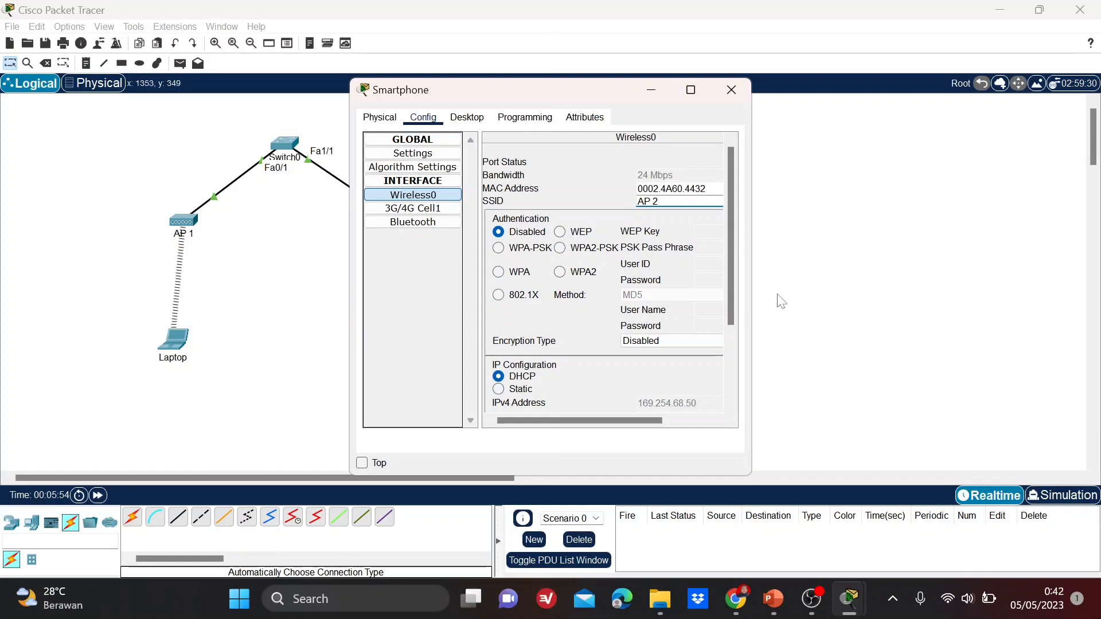
Assign the Smartphone static IP 192.168.1.130 with subnet mask 255.255.255.128.
drag(732, 279, 742, 370)
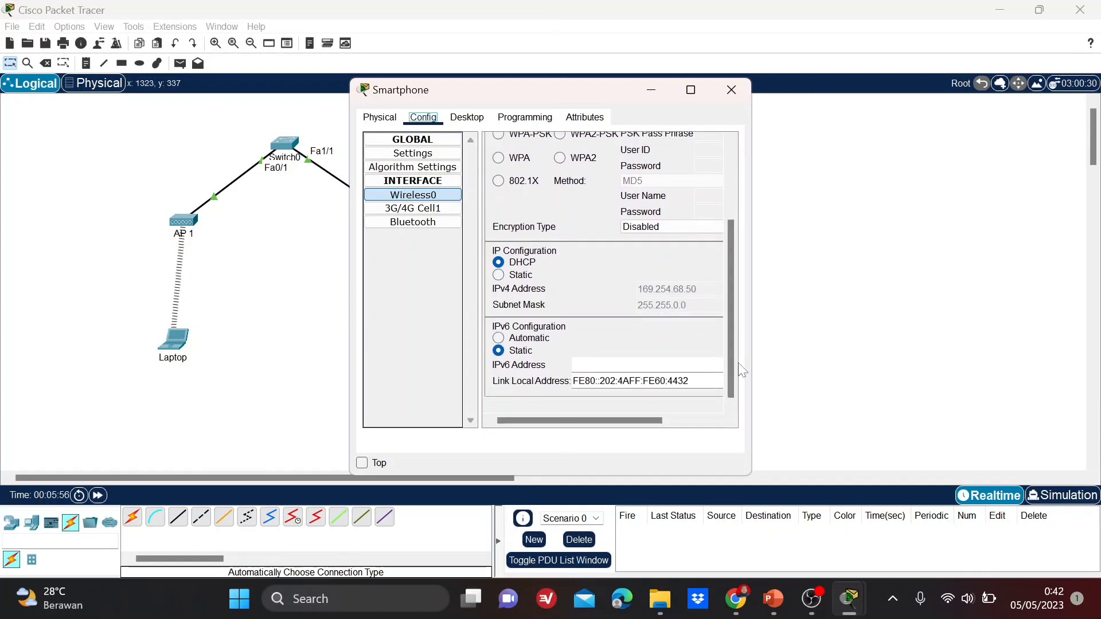
click(499, 275)
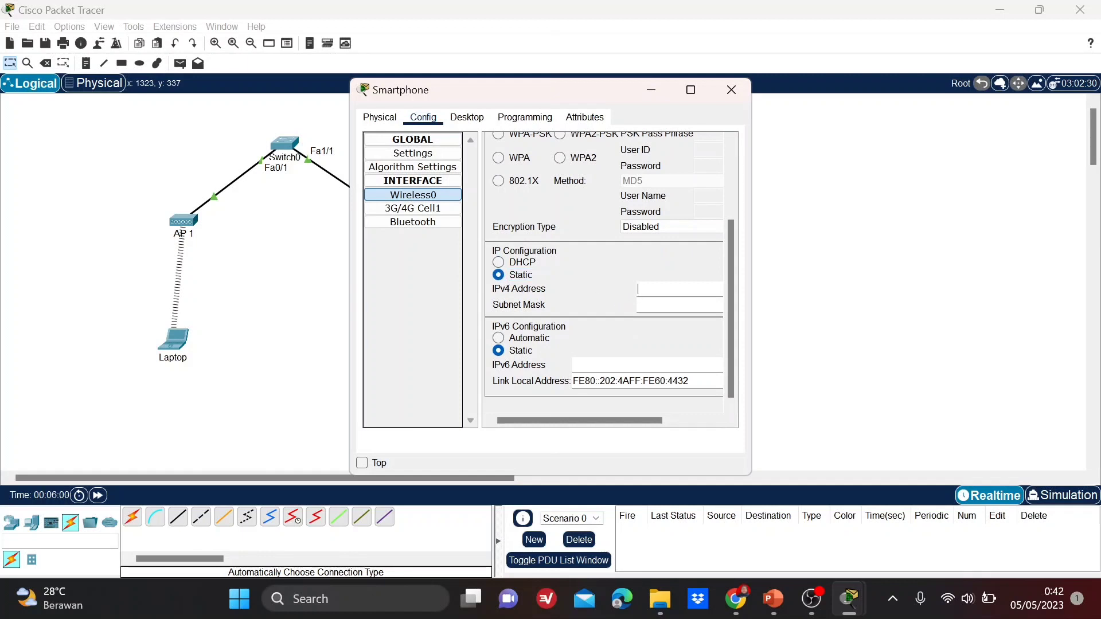
text(192.168.1.130)
key(Tab)
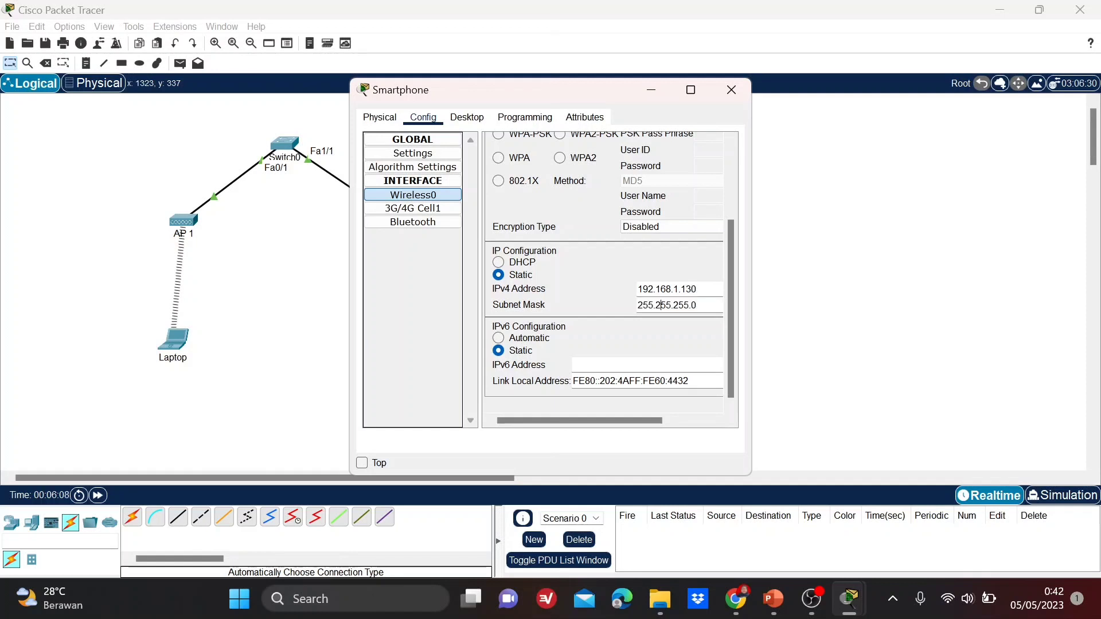
key(BackSpace)
text(128)
drag(730, 315, 734, 334)
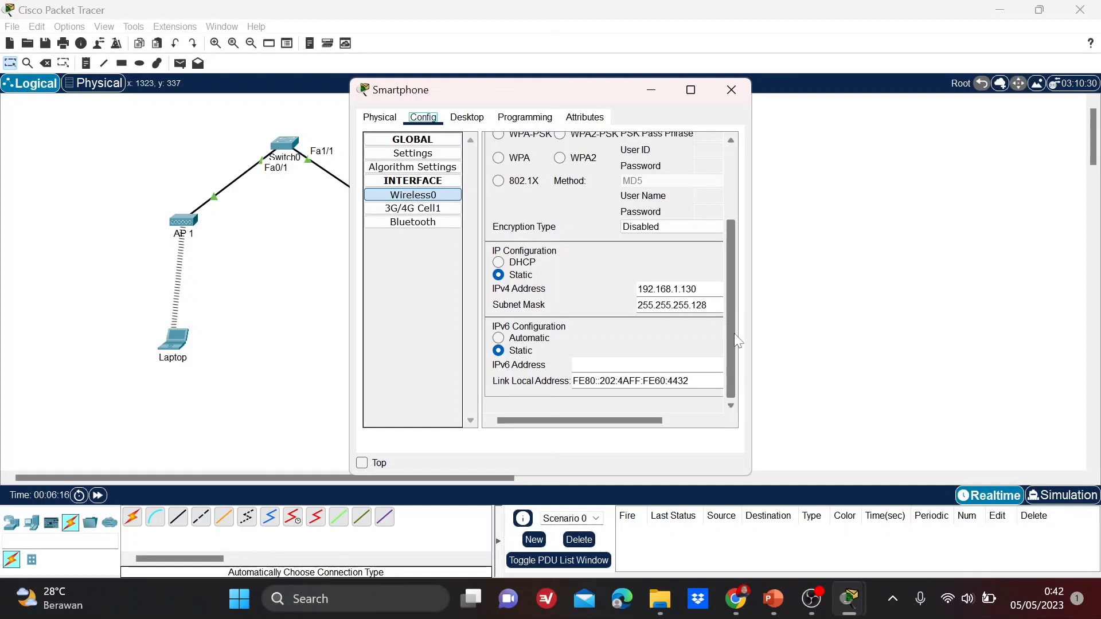
Close the Smartphone's configuration window to reveal its wireless link to AP 2.
click(733, 92)
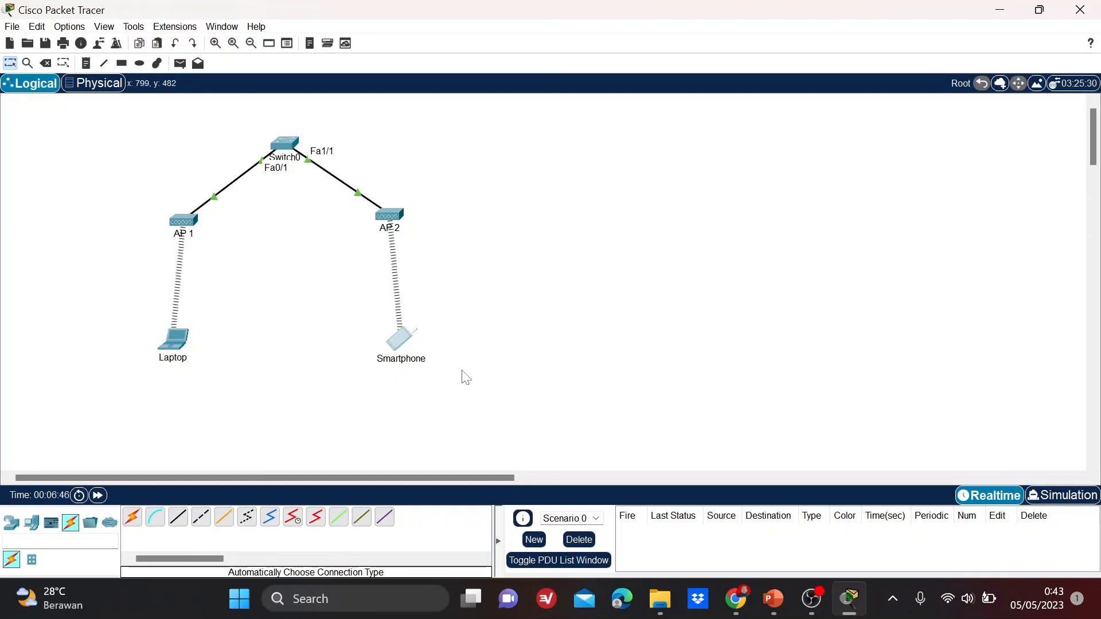
From the Laptop's command prompt, run 'ping 192.168.1.130' to reach the smartphone.
click(180, 350)
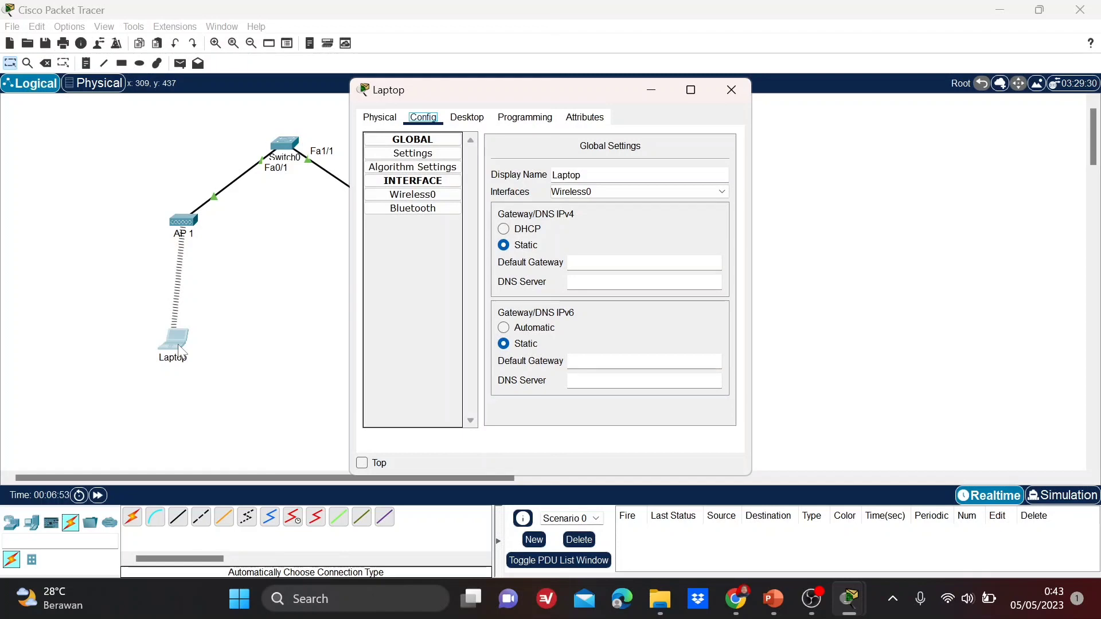
click(468, 118)
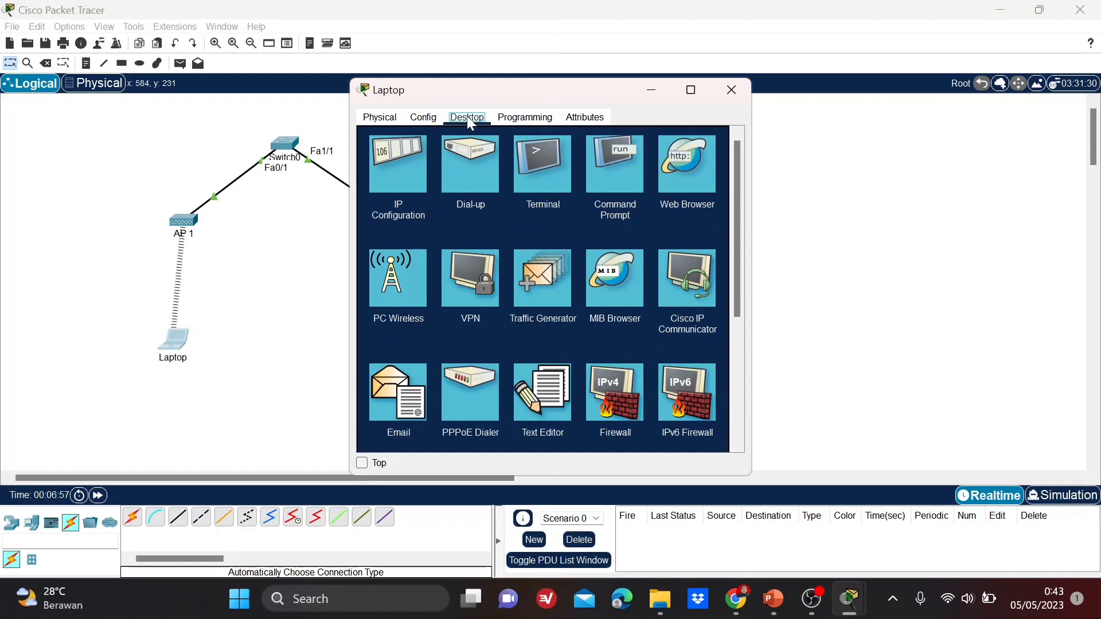
click(629, 175)
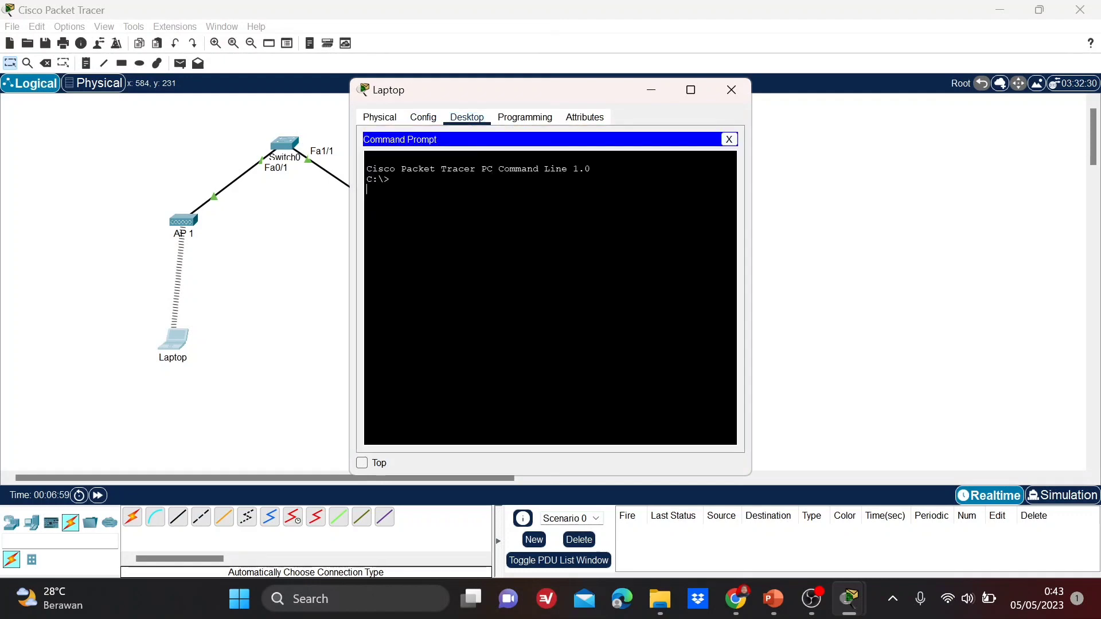
text(ping 192.168)
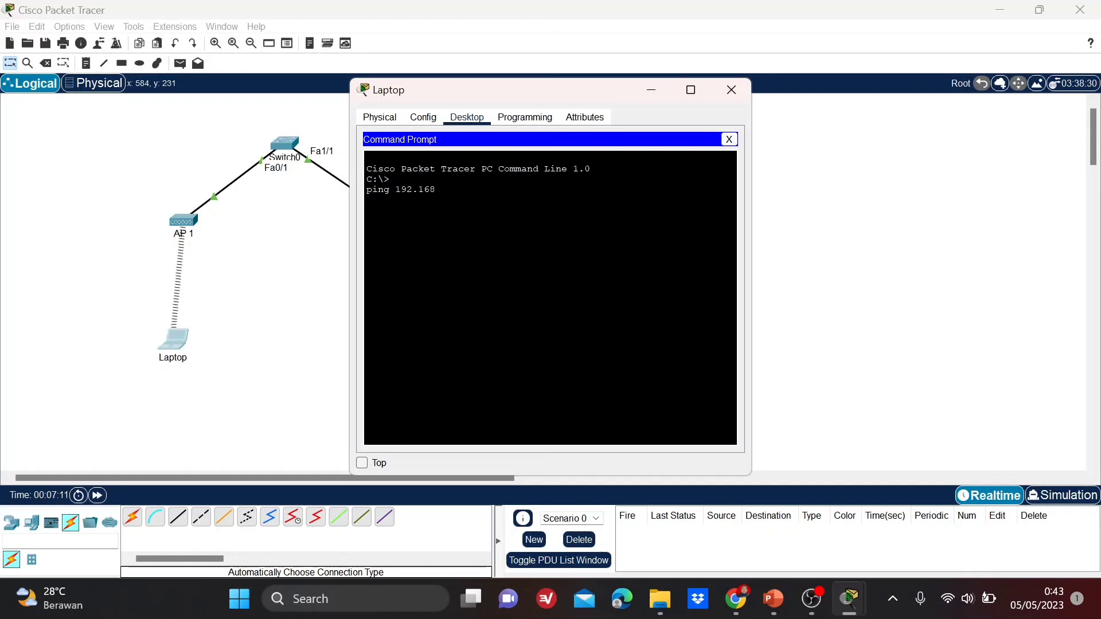
text(.1.130)
key(Return)
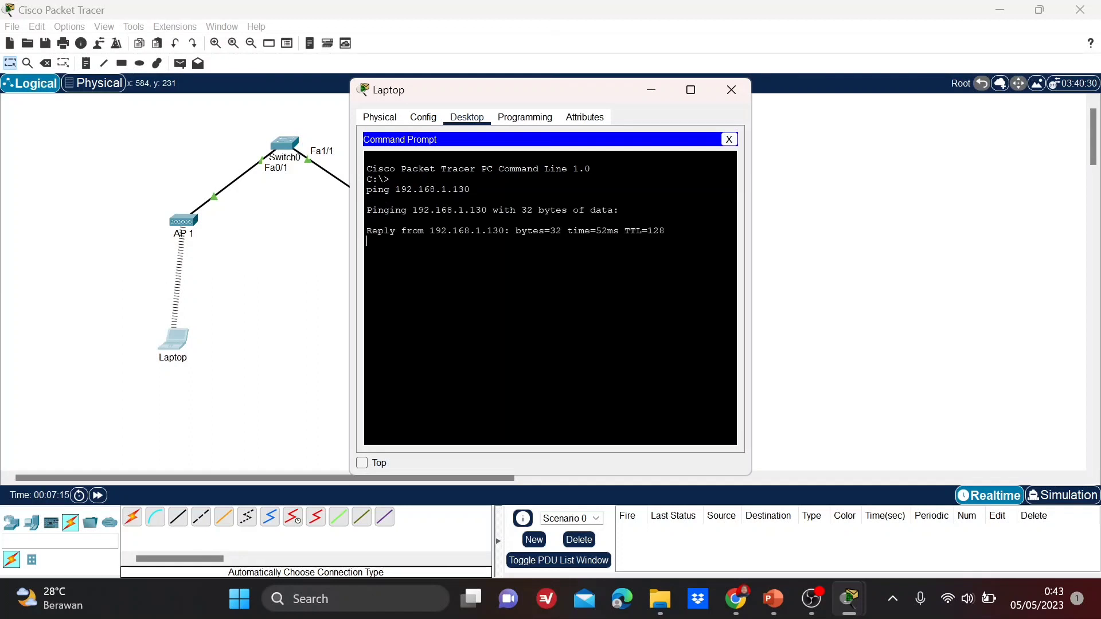
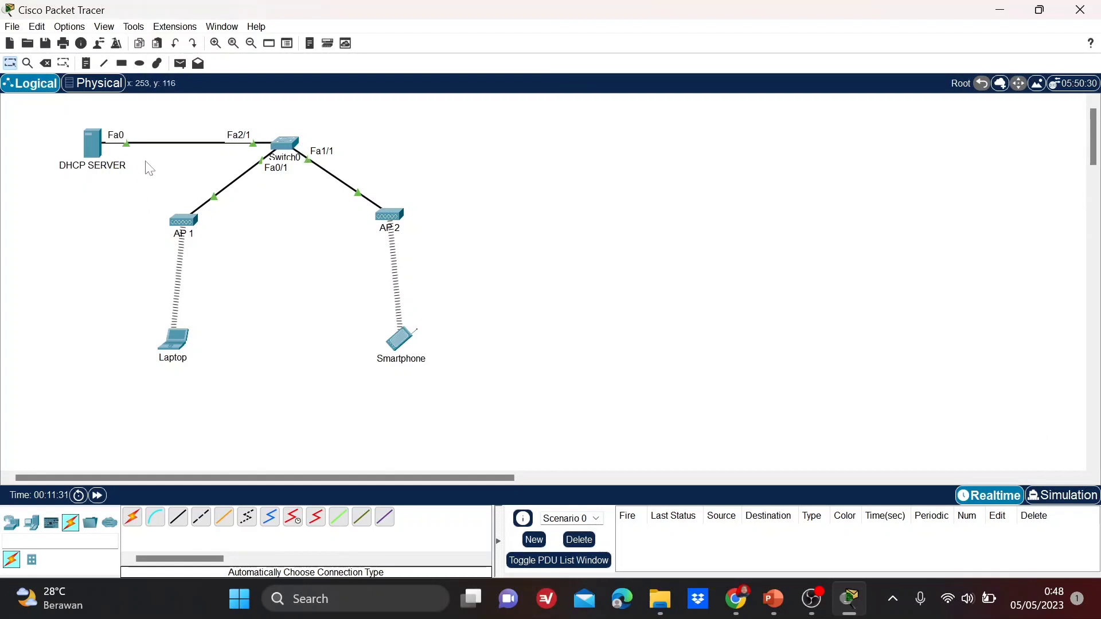
In the DHCP SERVER's IP Configuration, enter the static IP 192.168.1.253.
click(96, 145)
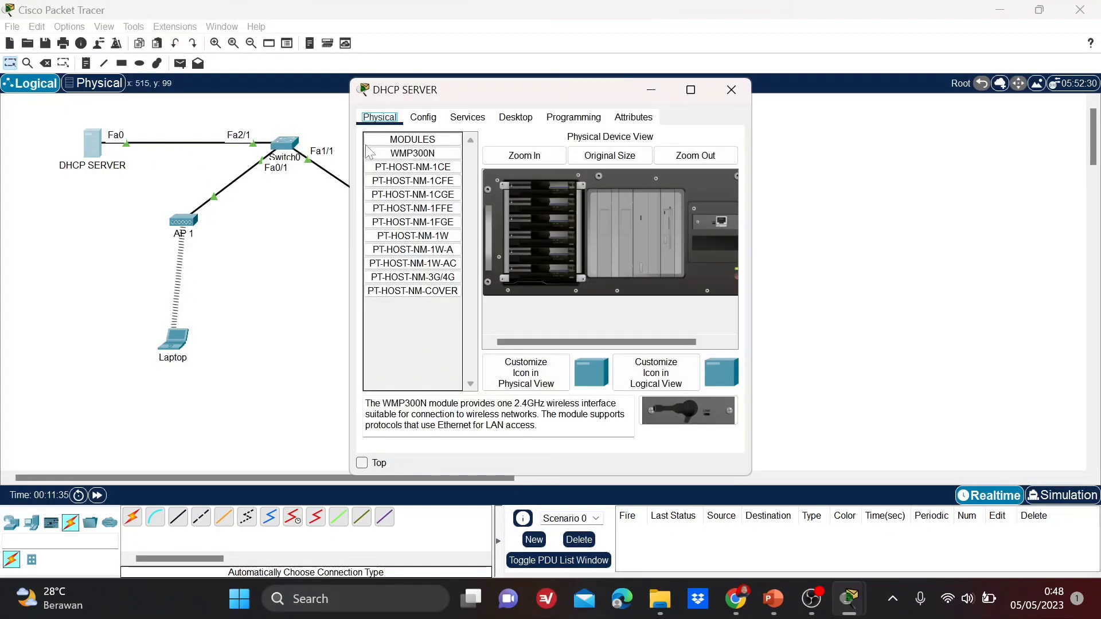
click(468, 118)
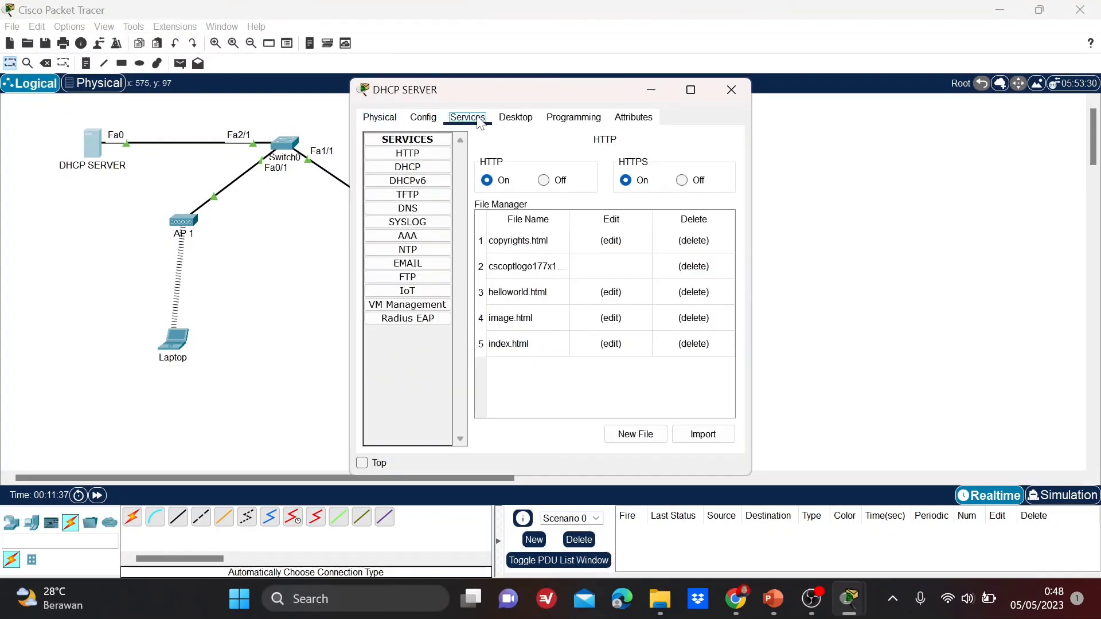
click(513, 119)
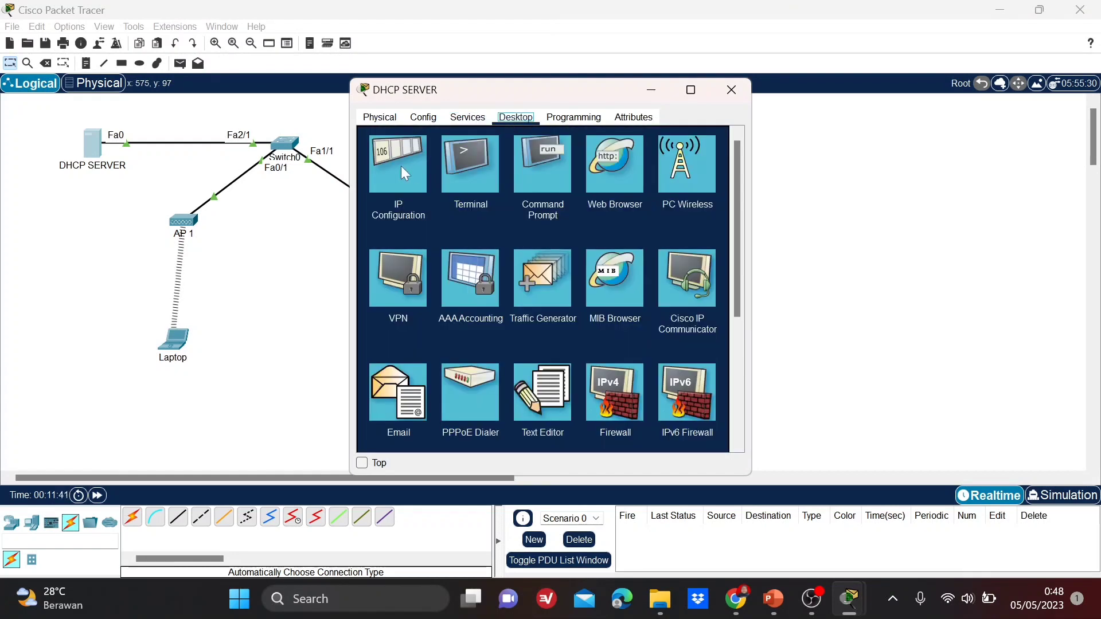
click(402, 167)
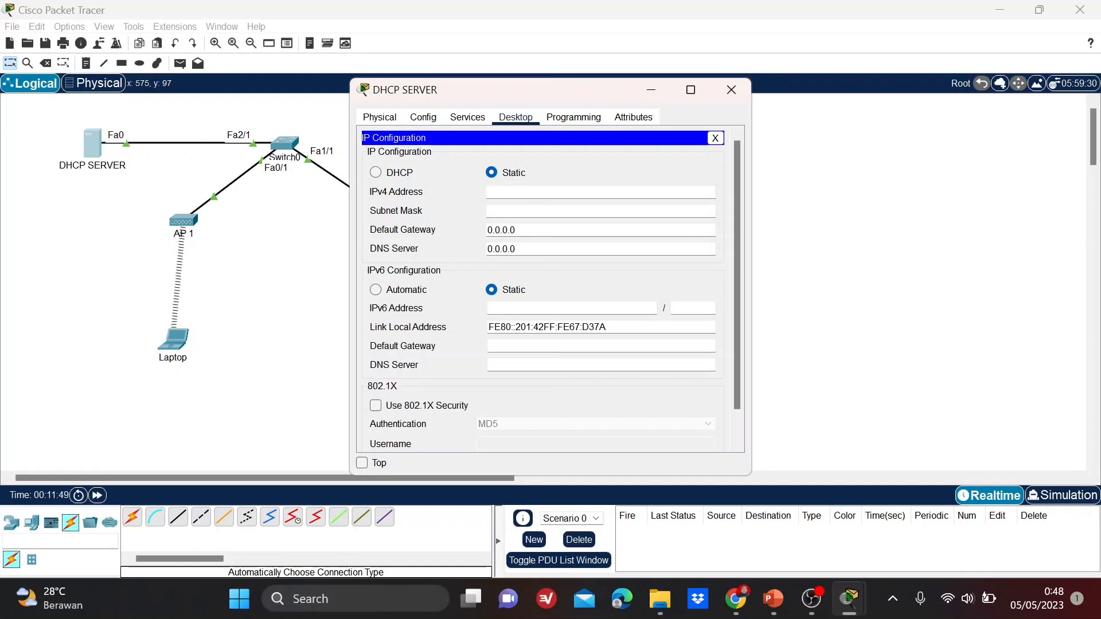
text(192.168.1.253)
click(511, 211)
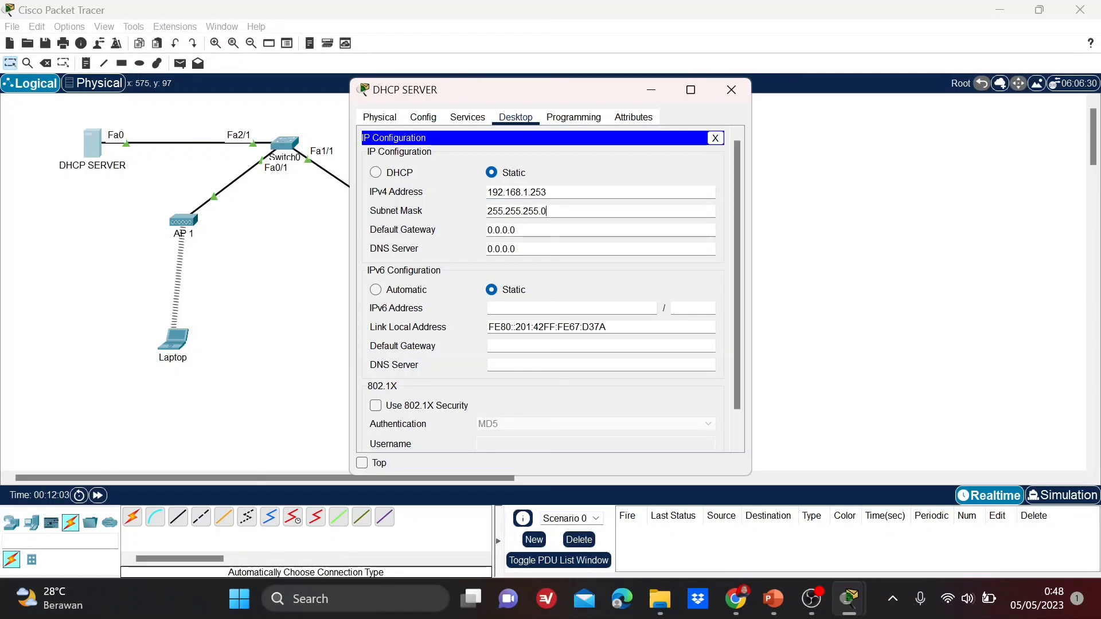
Set the server's mask to 255.255.255.128, gateway 192.168.1.254 and DNS 33.33.33.1.
key(BackSpace)
text(128)
click(528, 230)
key(BackSpace)
key(BackSpace)
key(BackSpace)
key(BackSpace)
key(BackSpace)
key(BackSpace)
key(BackSpace)
text(192.168.1.254)
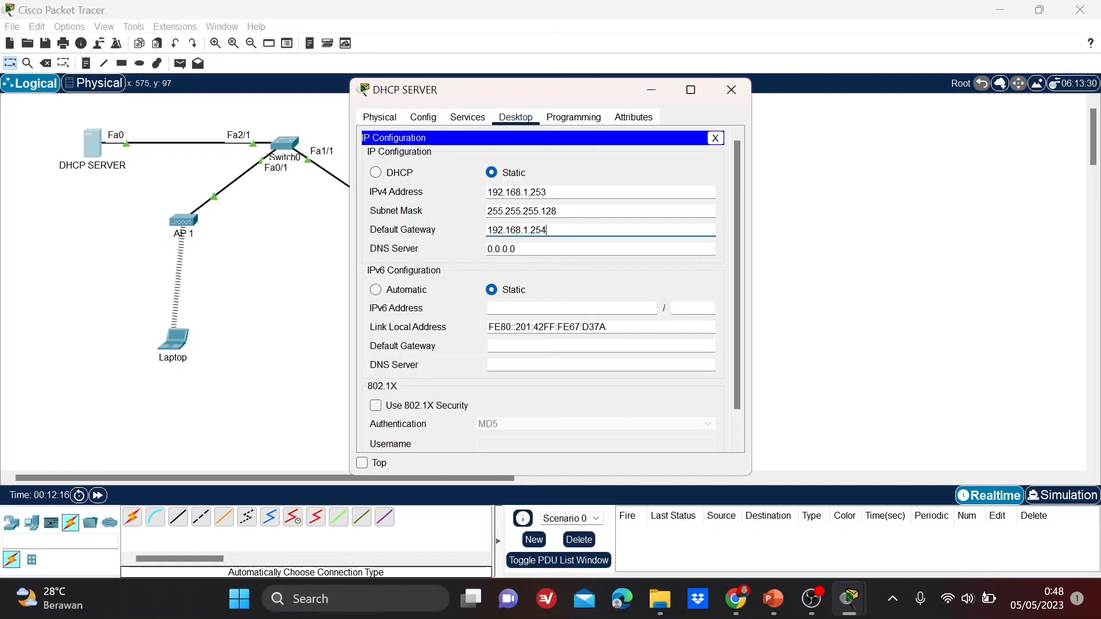
key(Tab)
key(BackSpace)
key(BackSpace)
key(BackSpace)
key(BackSpace)
key(BackSpace)
key(BackSpace)
key(BackSpace)
text(33.33.33)
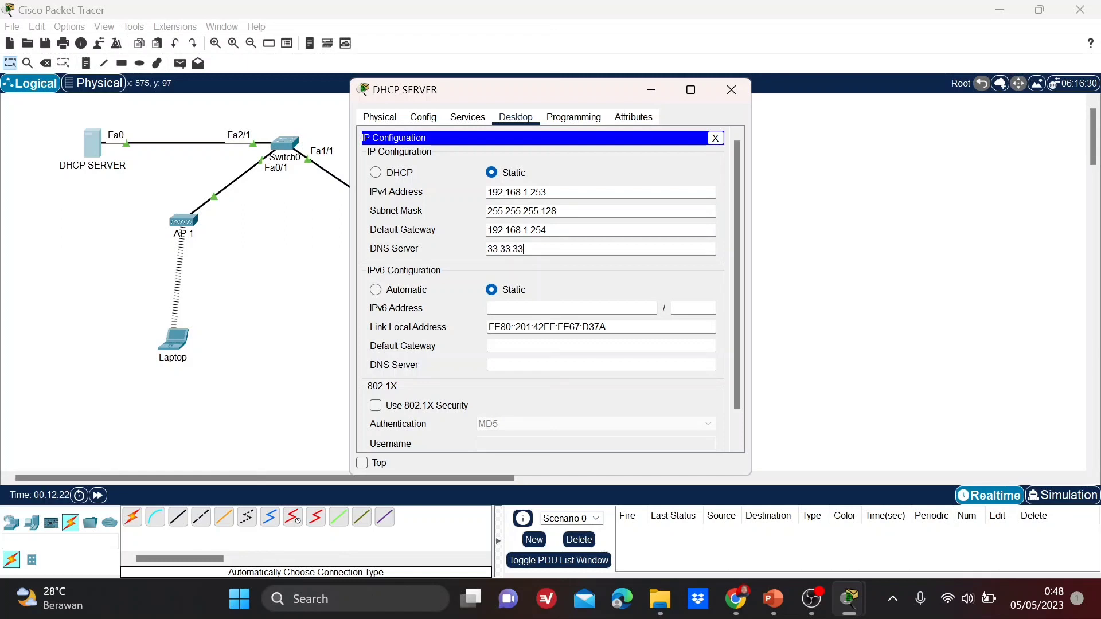
text(.1)
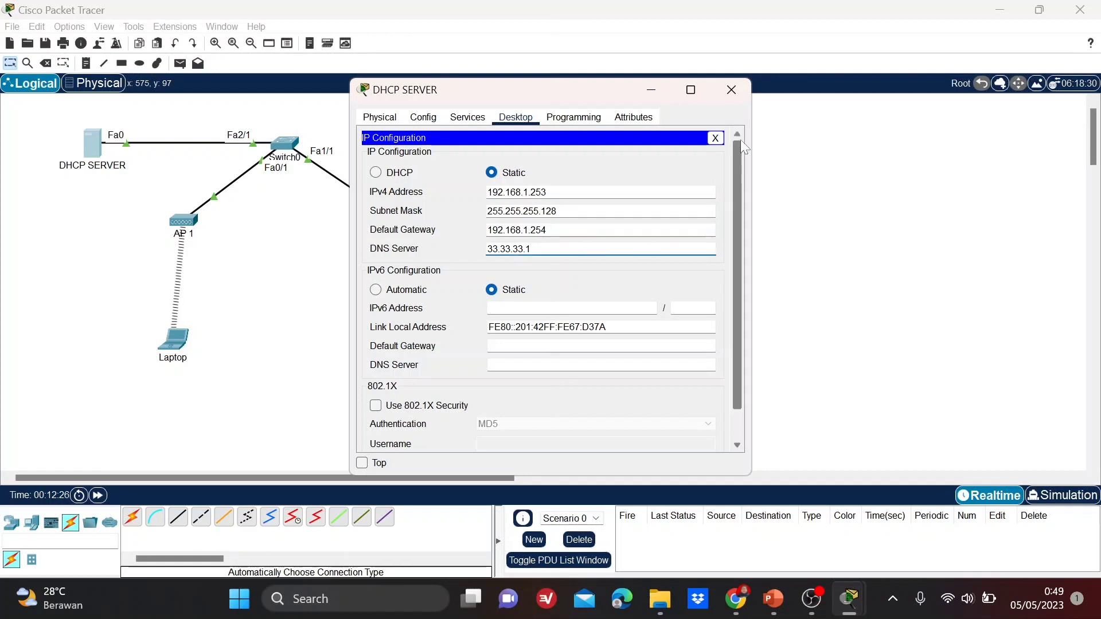
Reopen the DHCP SERVER and switch its DHCP service on.
click(738, 101)
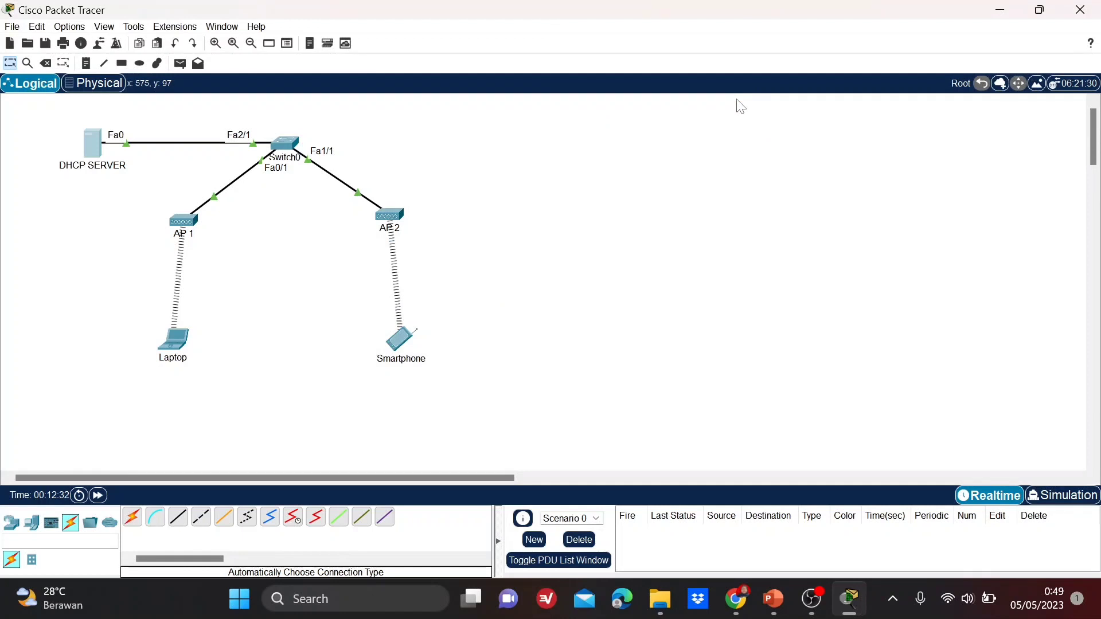
click(95, 146)
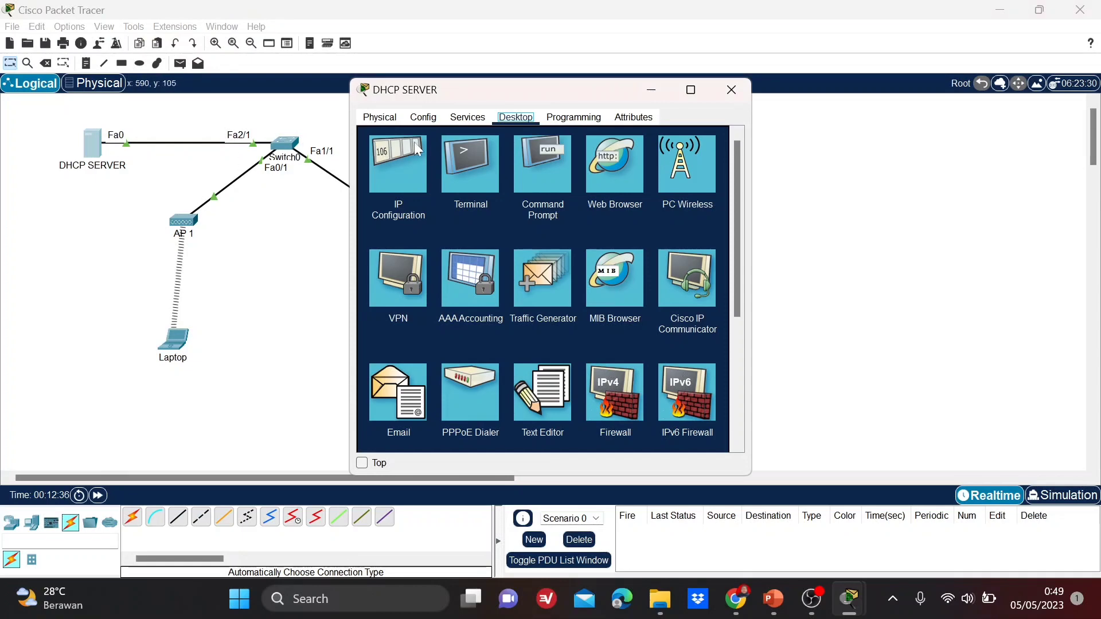
click(427, 119)
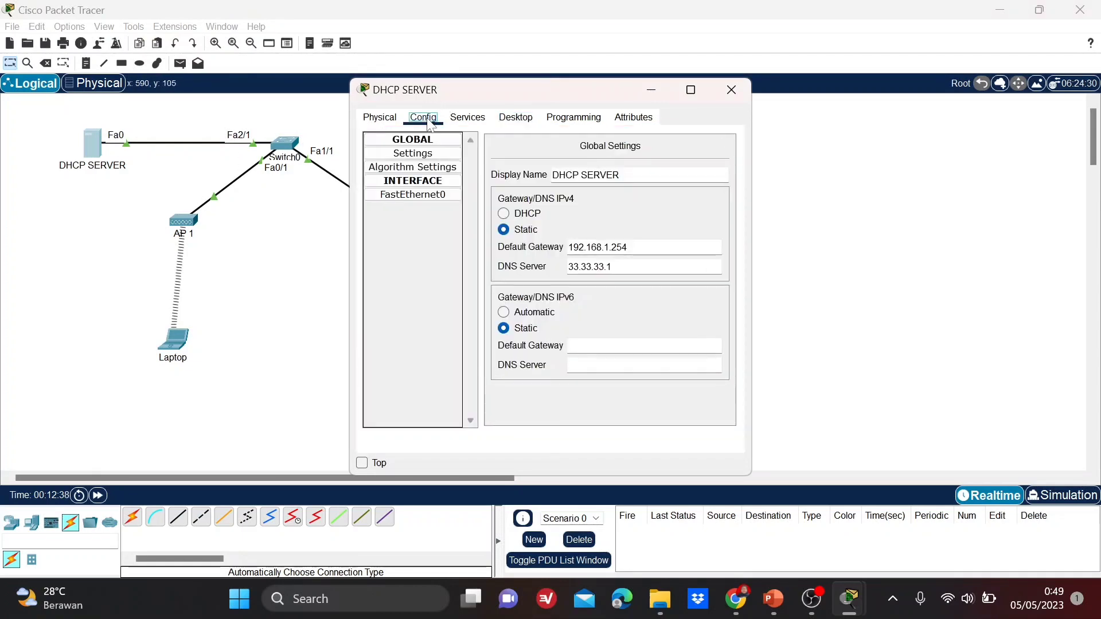
click(452, 125)
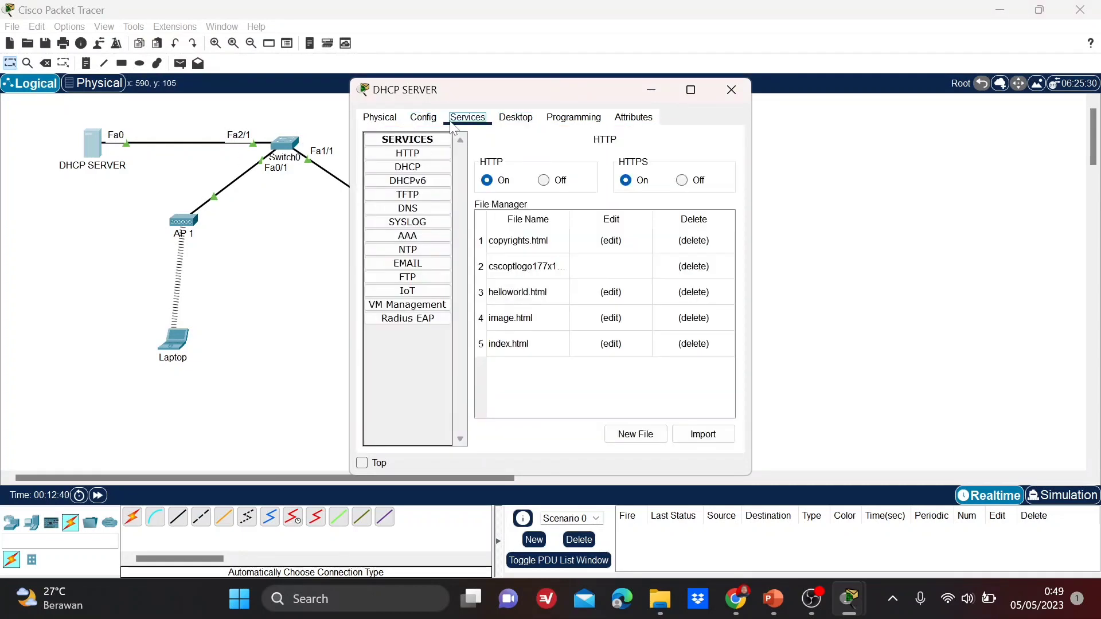
click(422, 171)
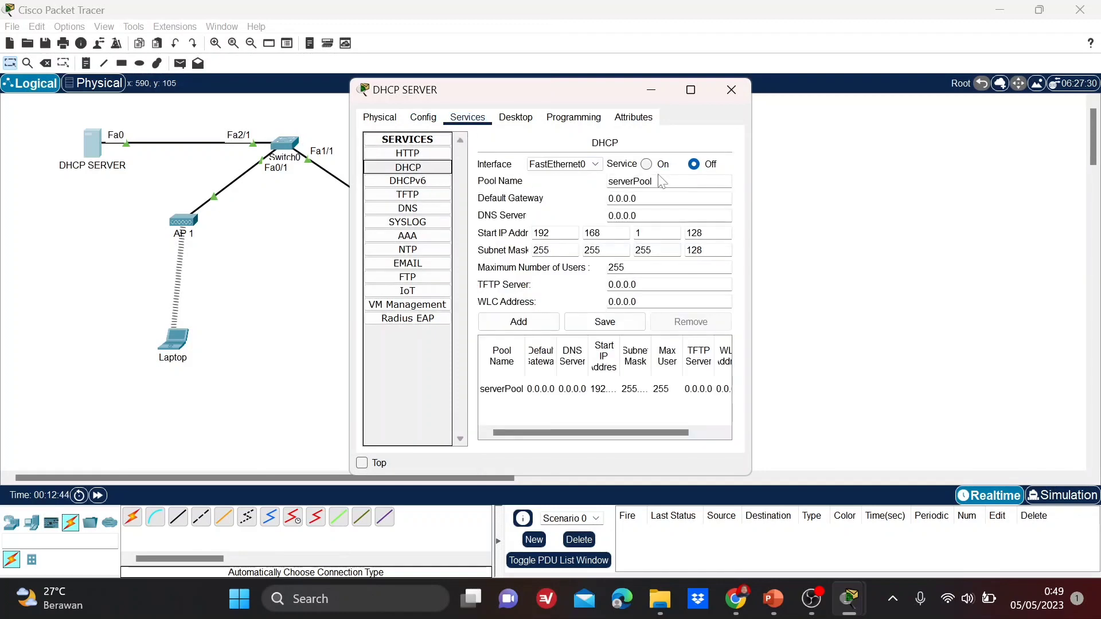
click(649, 165)
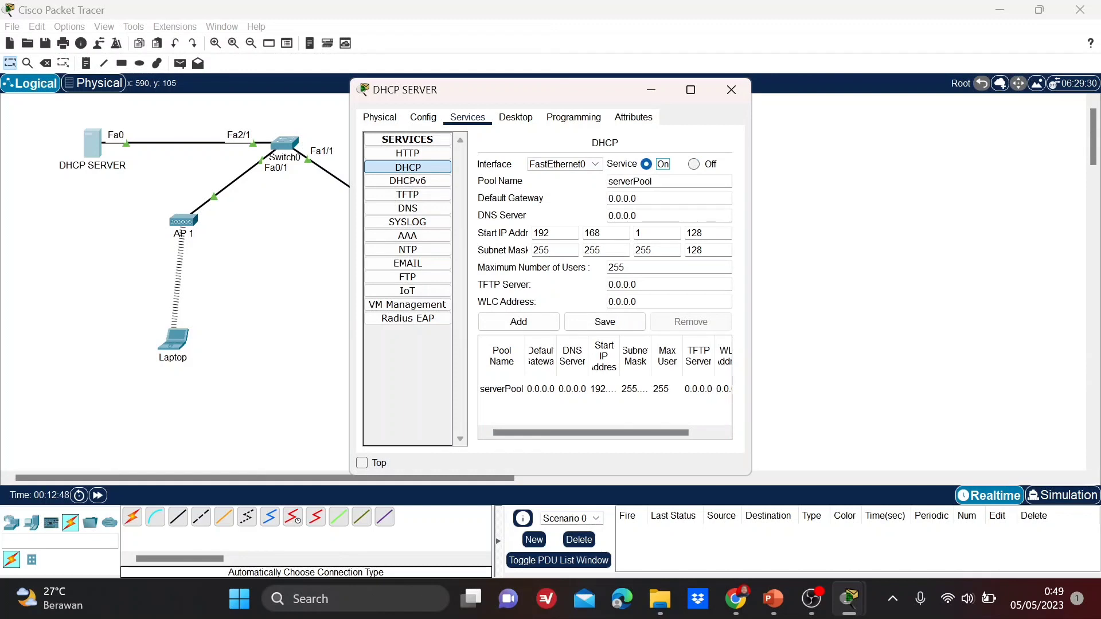
Give serverPool default gateway 192.168.1.254 and DNS server 33.33.33.1.
click(639, 199)
key(BackSpace)
key(BackSpace)
key(BackSpace)
key(BackSpace)
key(BackSpace)
key(BackSpace)
key(BackSpace)
text(192.)
text(168)
text(.1)
text(,)
text(.25)
text(4)
key(Tab)
key(BackSpace)
key(BackSpace)
key(BackSpace)
key(BackSpace)
key(BackSpace)
key(BackSpace)
key(BackSpace)
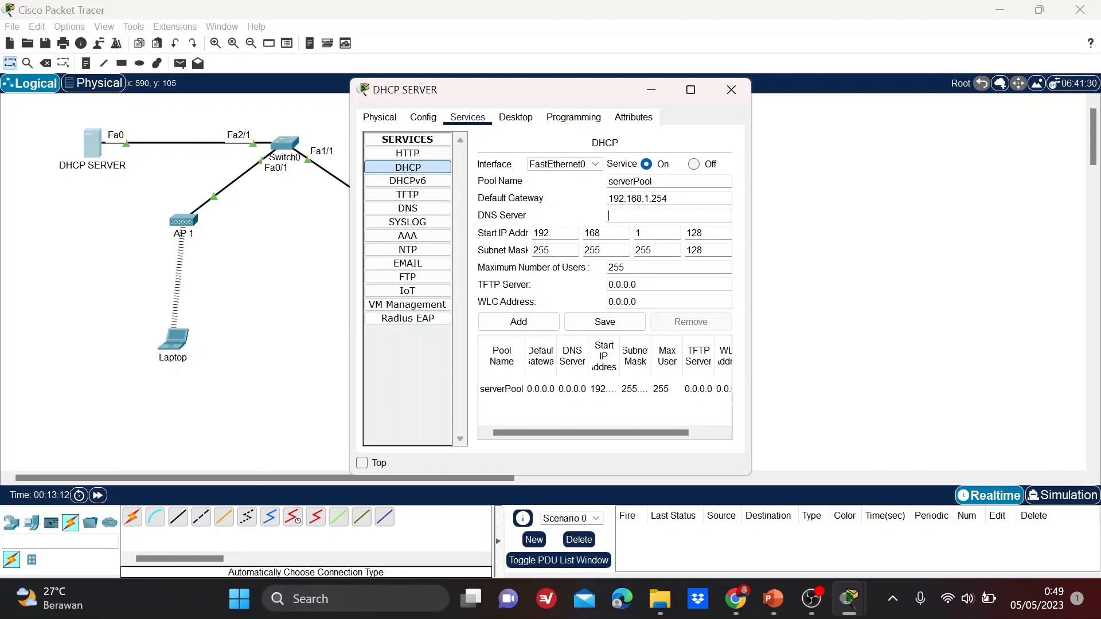
text(33.33.33.1)
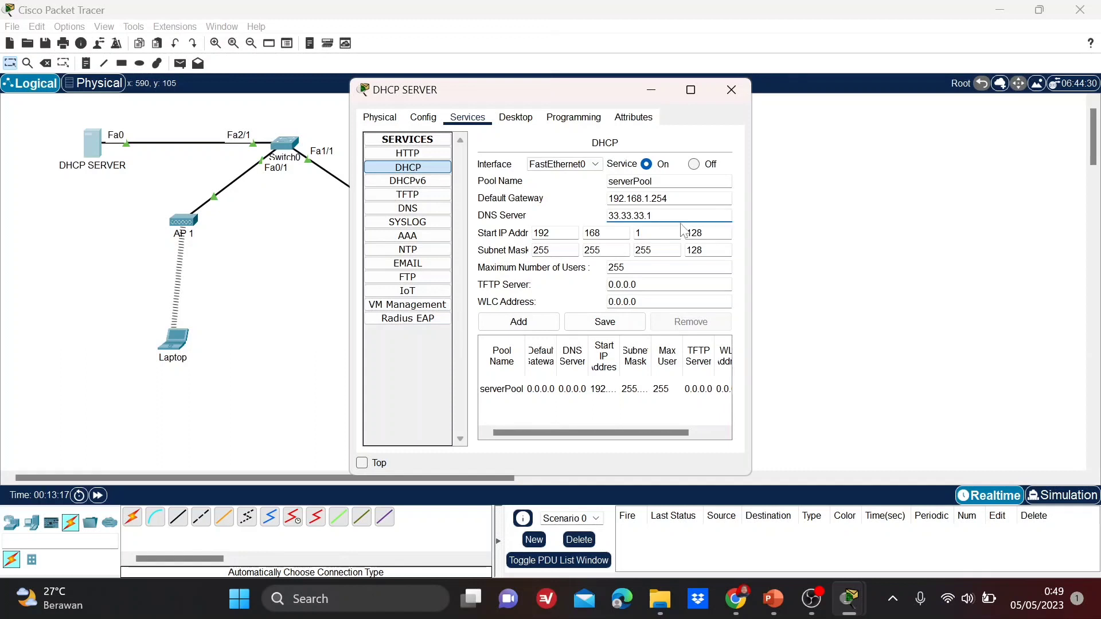
Start the pool at 192.168.1.151 with a maximum of 50 users, and save serverPool.
click(709, 233)
key(BackSpace)
key(BackSpace)
key(BackSpace)
text(1)
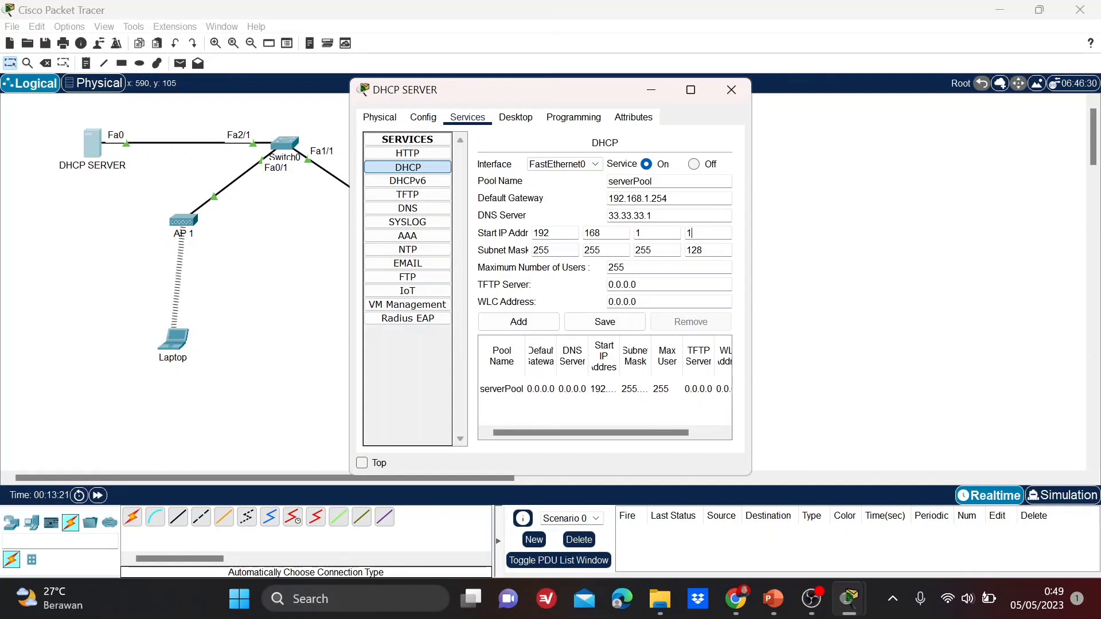
text(51)
click(648, 267)
key(BackSpace)
key(BackSpace)
key(BackSpace)
text(50)
click(622, 328)
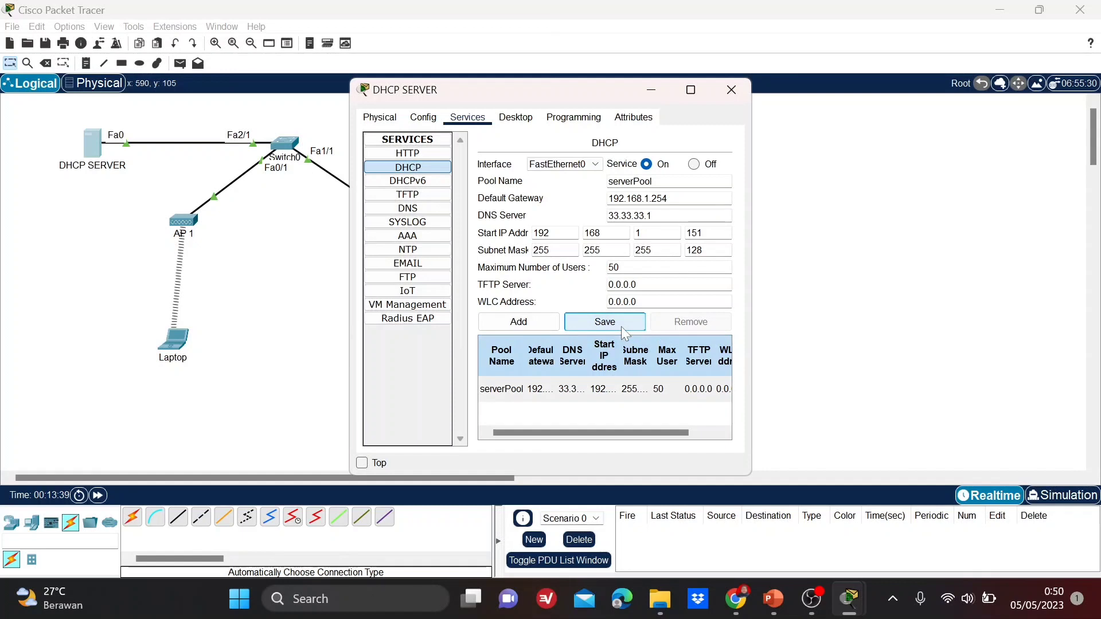
Switch the Laptop to DHCP so it obtains 192.168.1.152 with gateway 192.168.1.254, then close it.
click(736, 95)
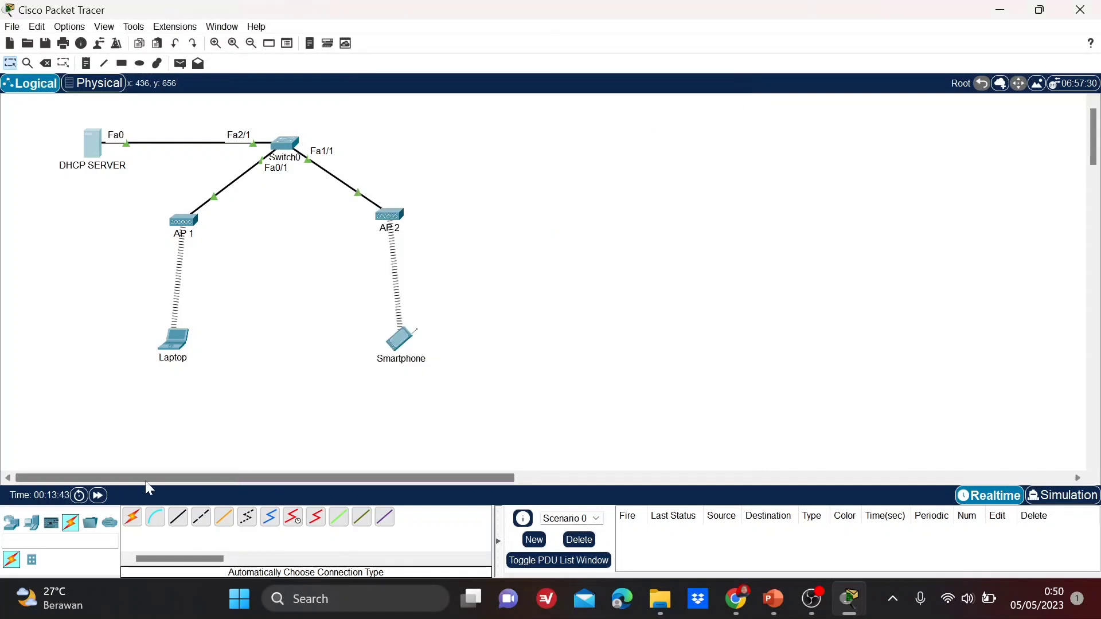
click(172, 353)
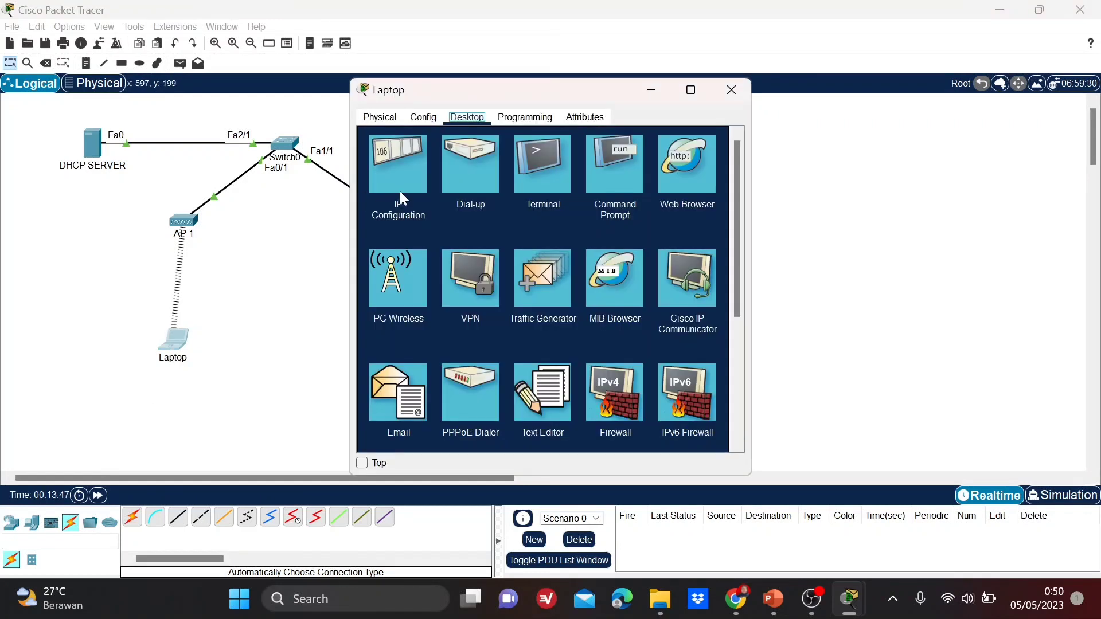
click(401, 194)
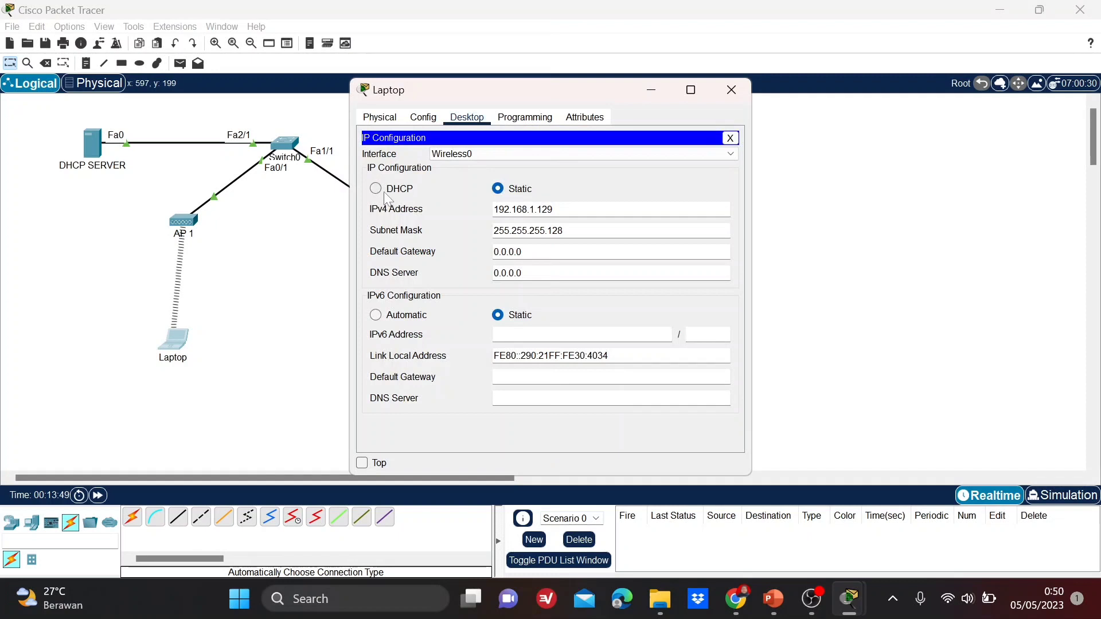
click(377, 190)
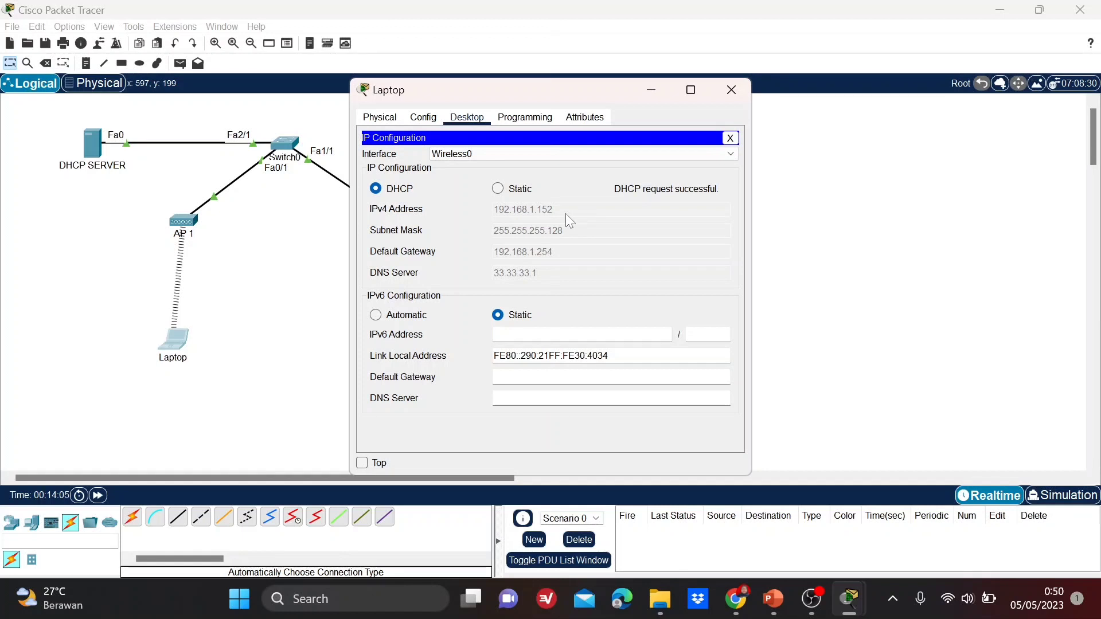
click(731, 91)
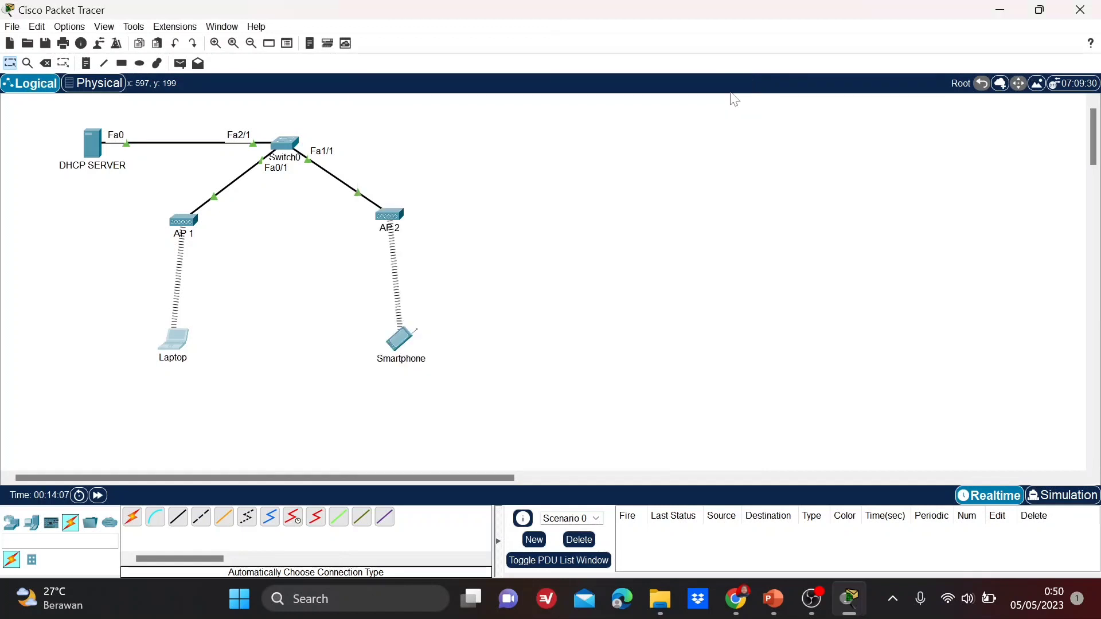
Check the Smartphone's Wireless0 settings, then switch it to DHCP so it obtains 192.168.1.153.
click(405, 344)
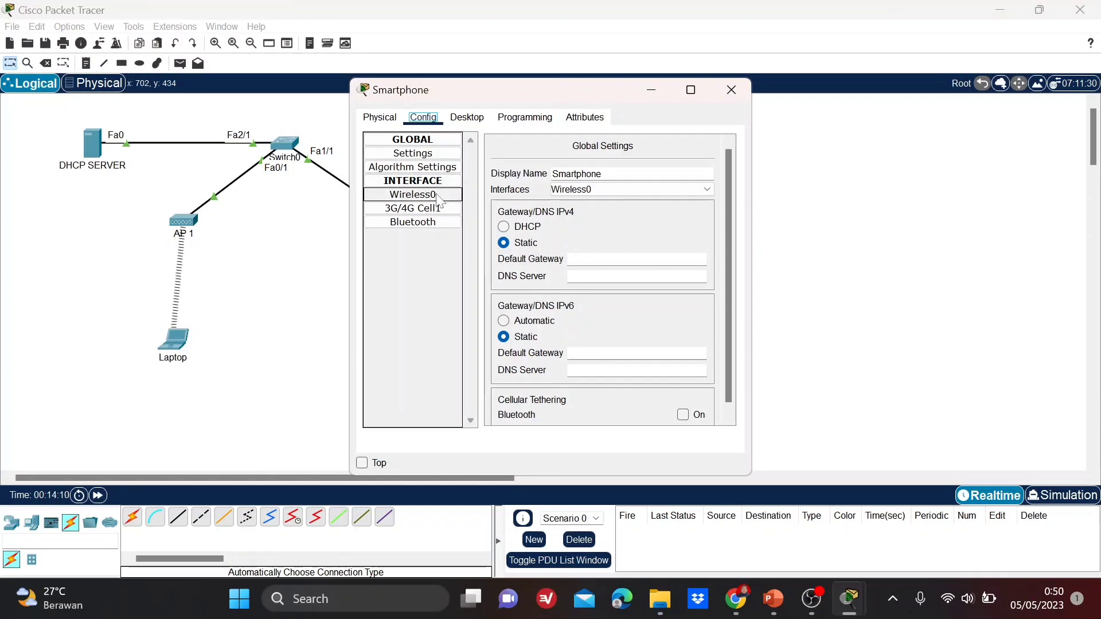
click(424, 195)
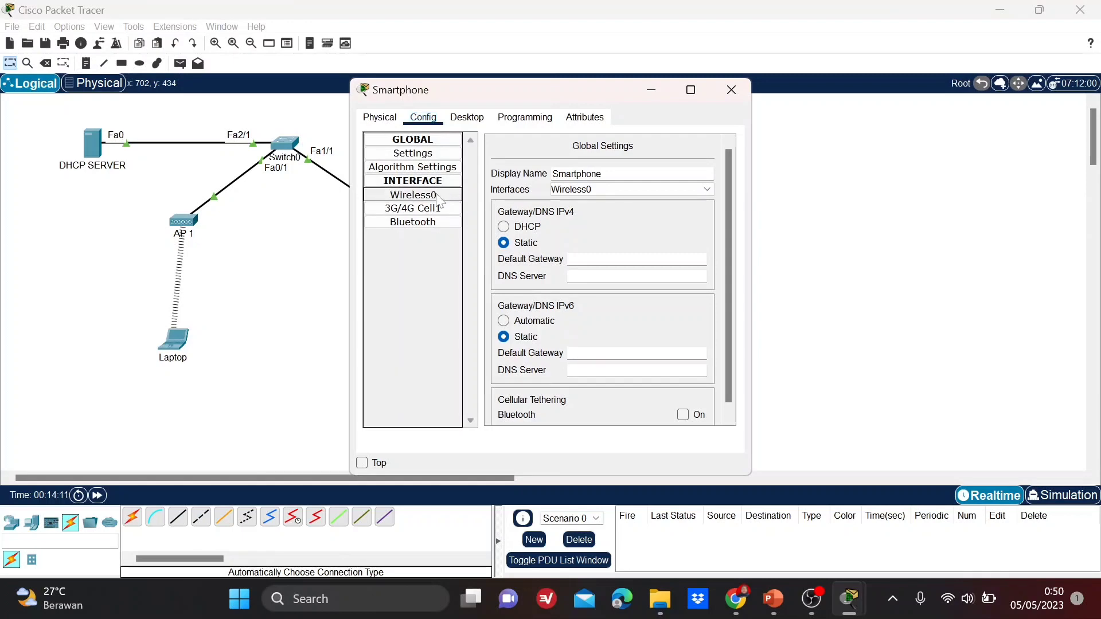
click(465, 118)
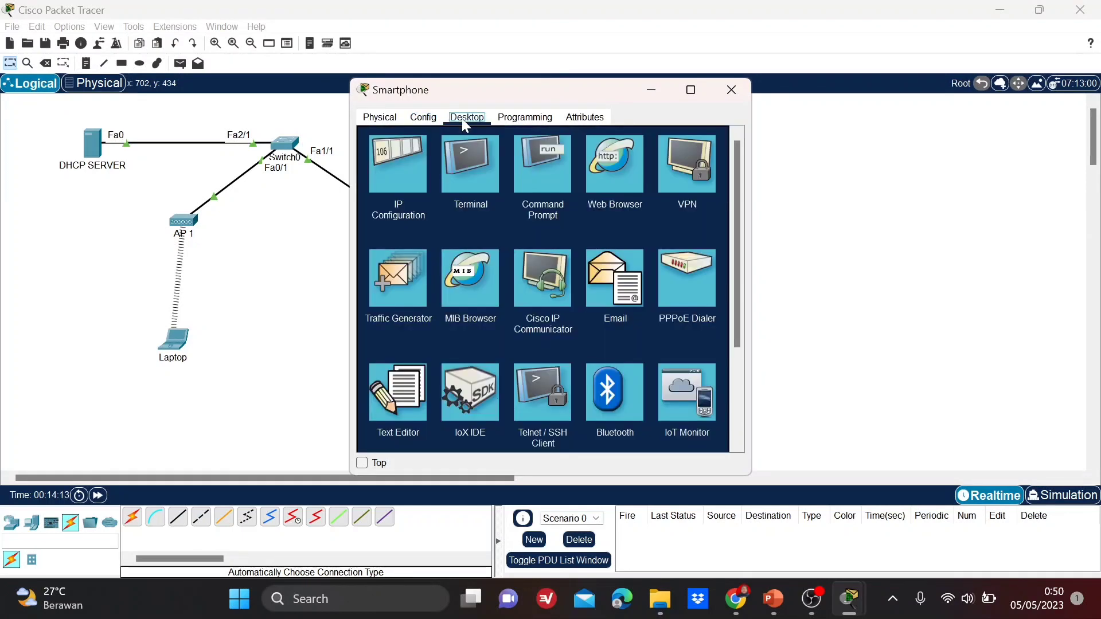
click(403, 172)
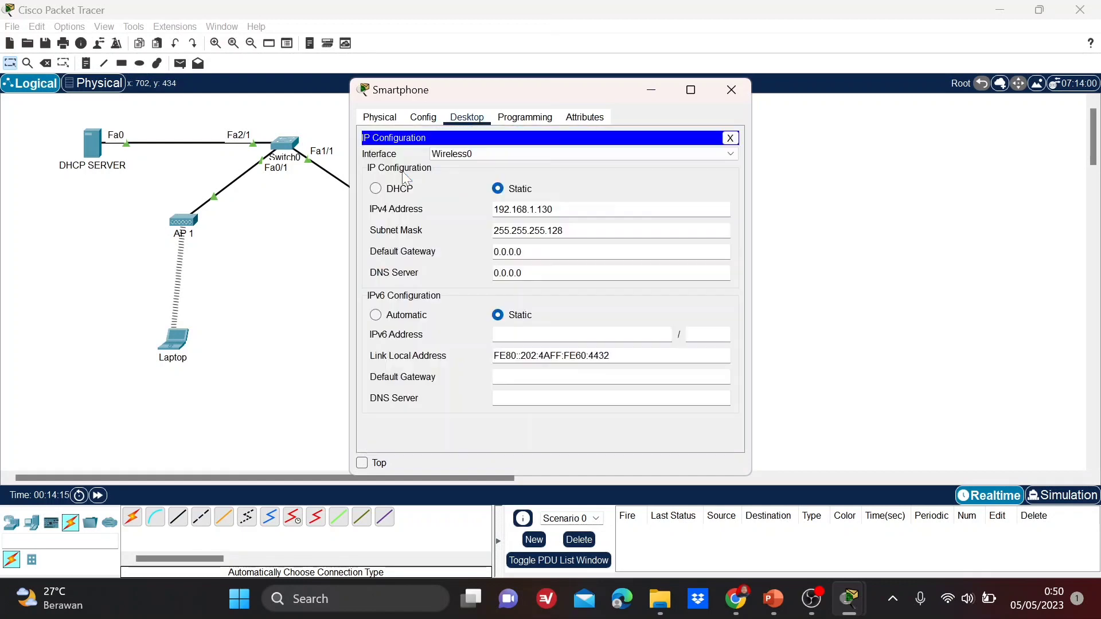
click(377, 190)
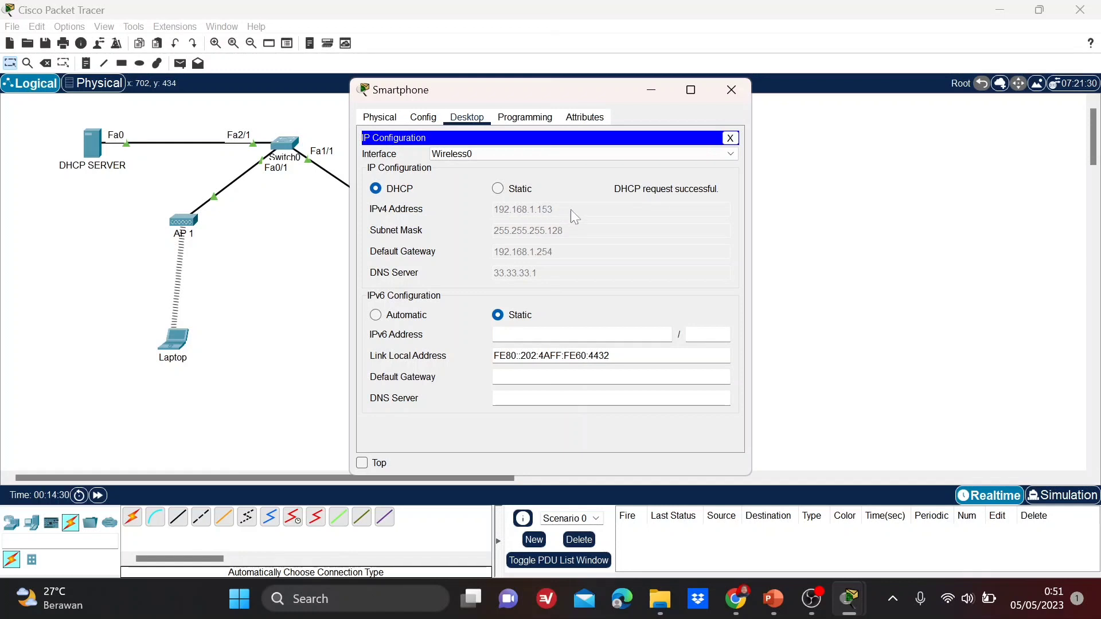
click(729, 91)
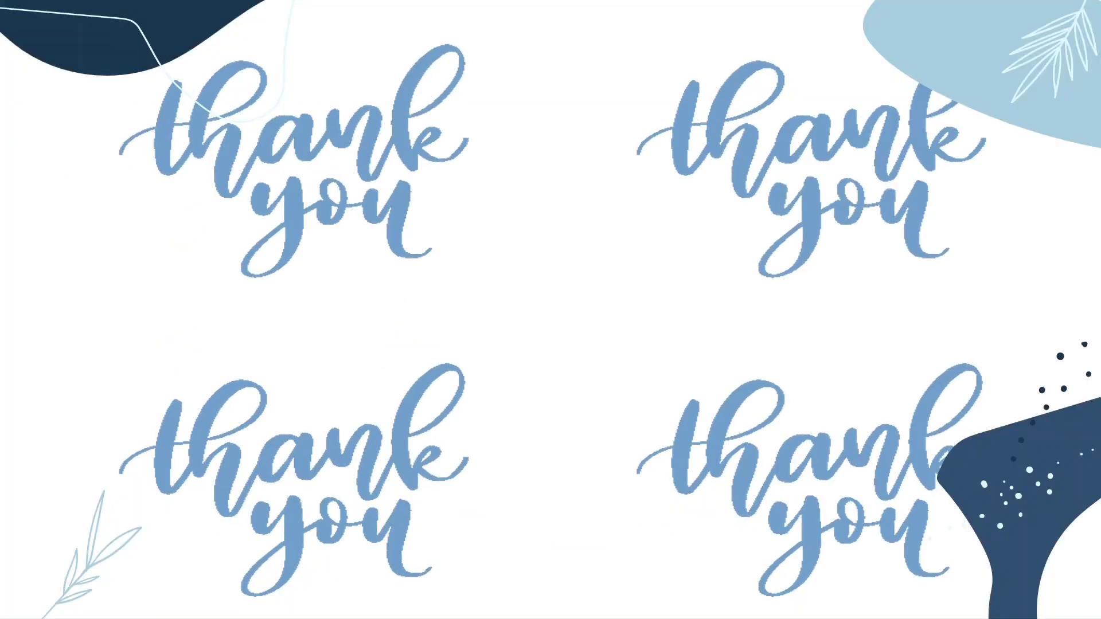